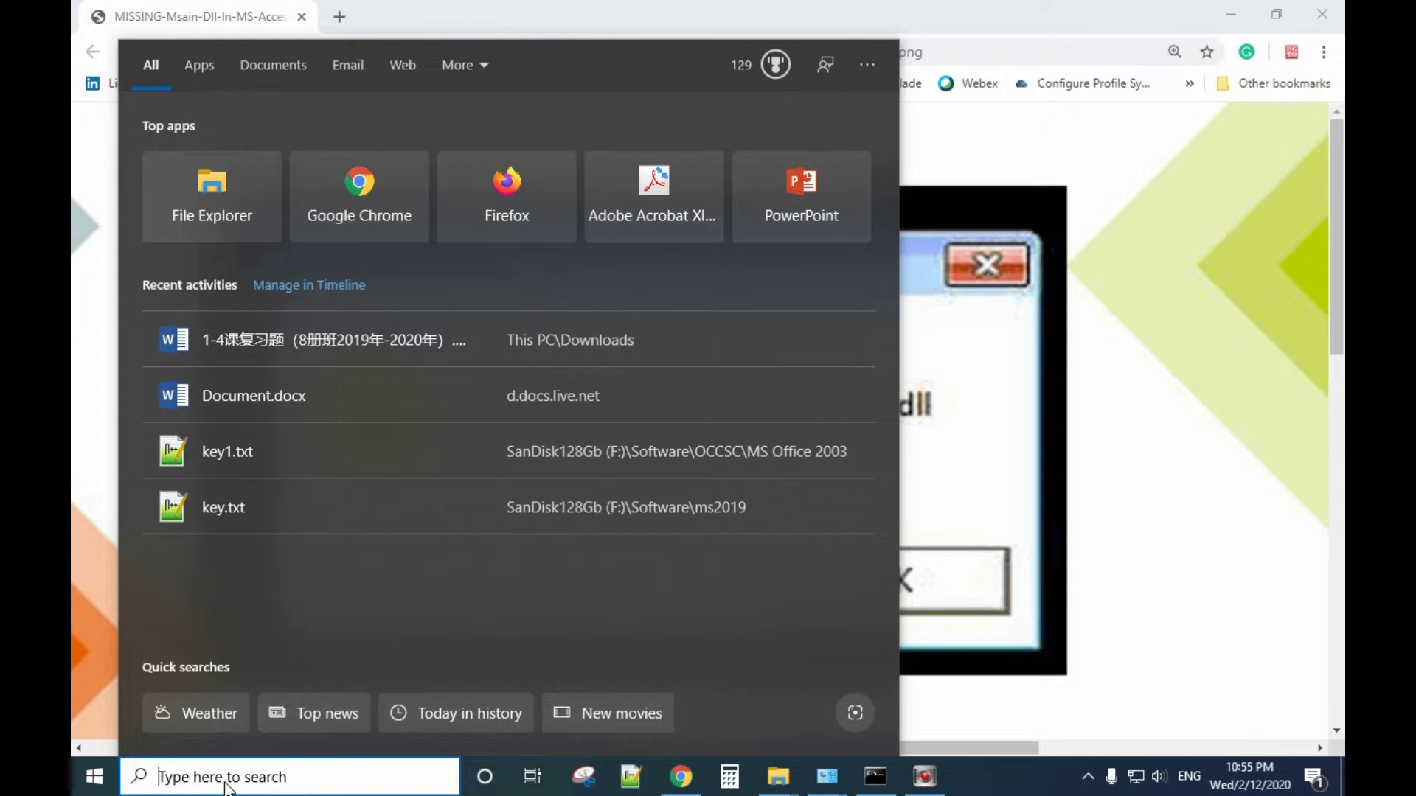
# Step: Search Windows for 'control' and open Control Panel
pyautogui.write('con')
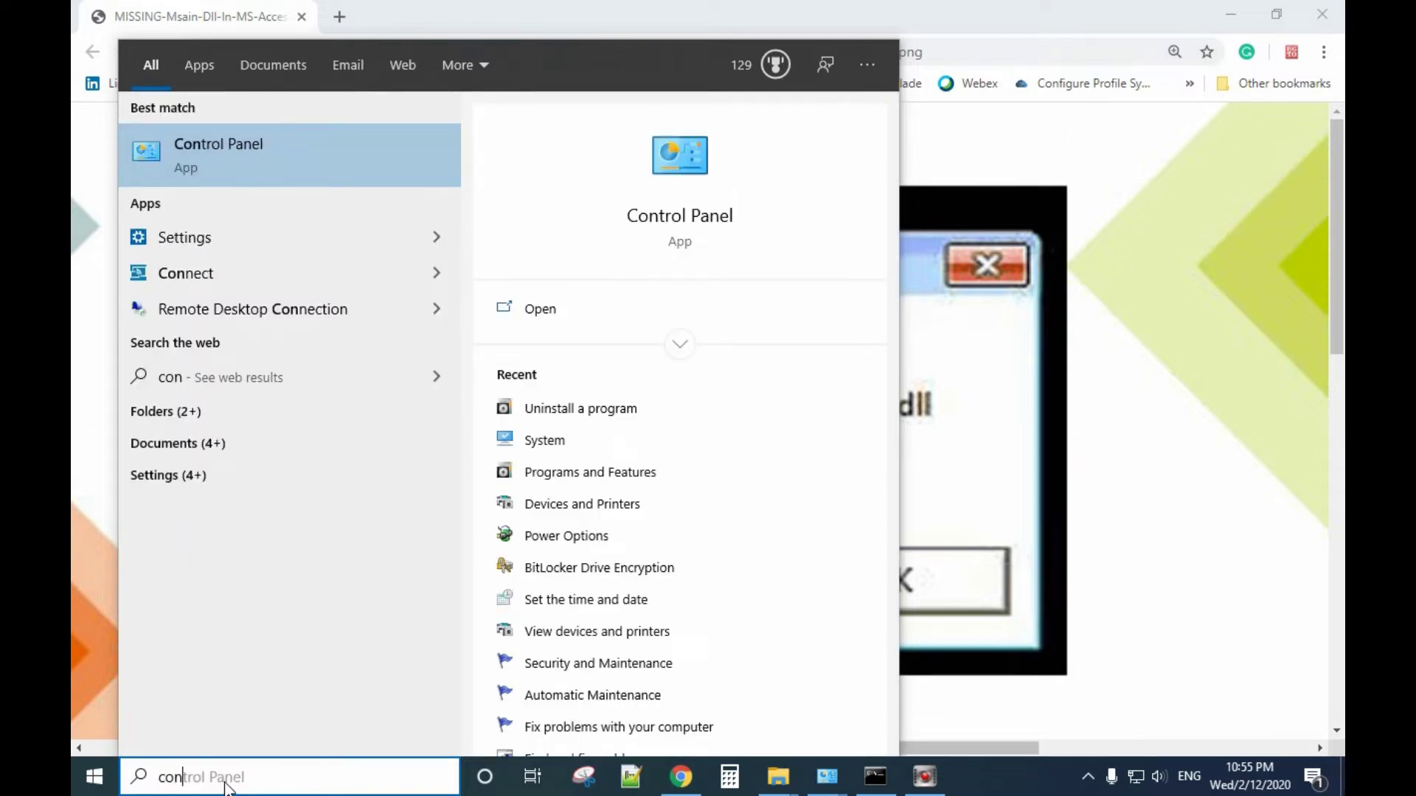
pyautogui.write('tro')
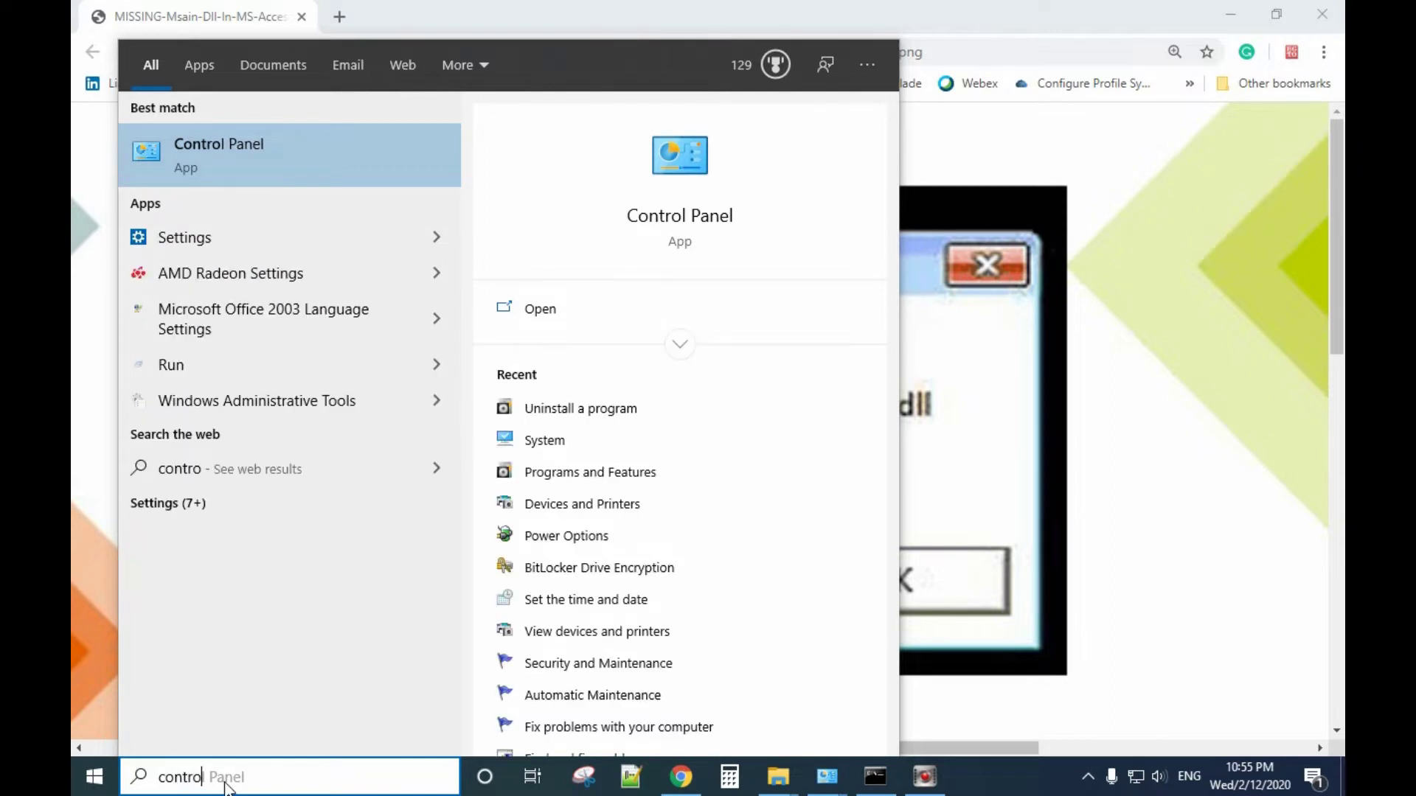
pyautogui.write('l')
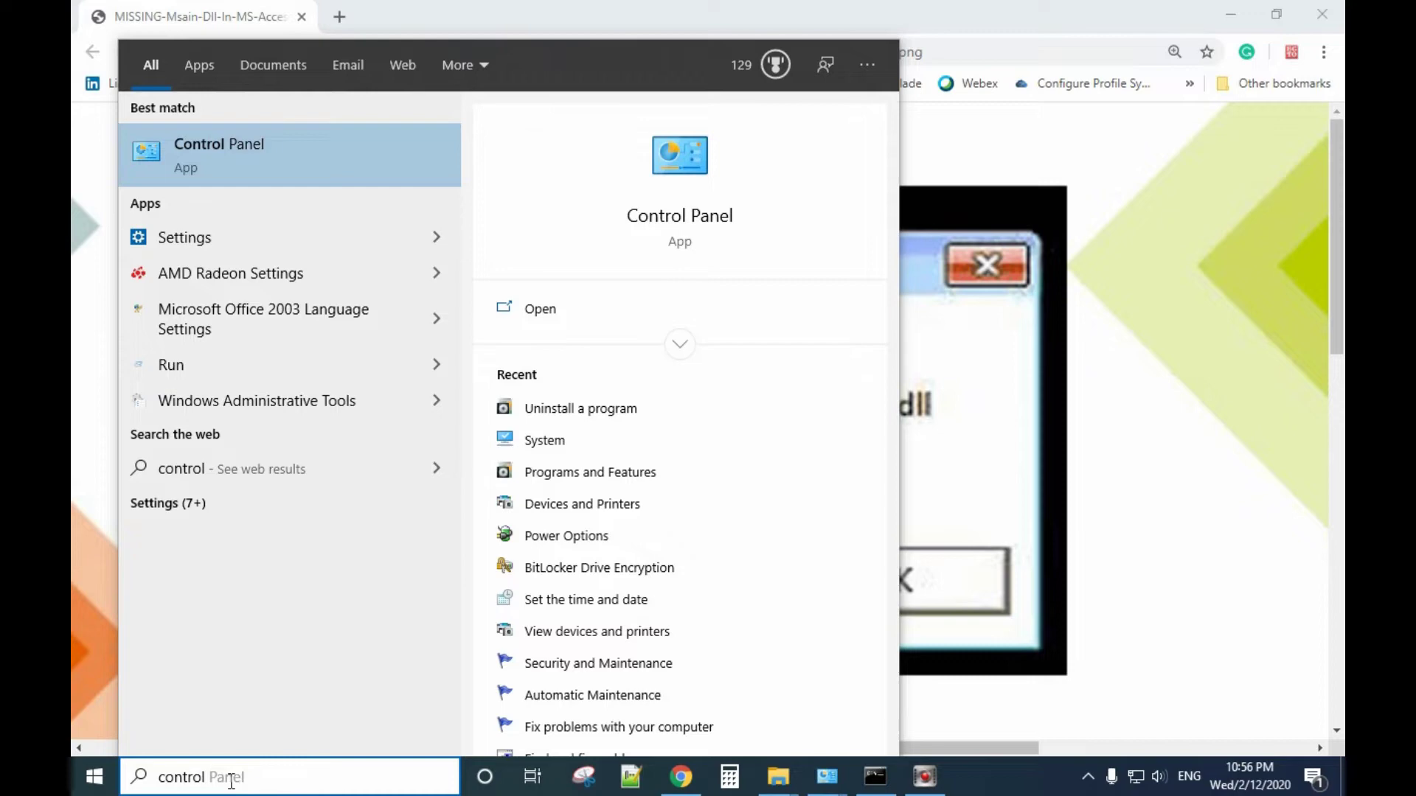
pyautogui.click(233, 169)
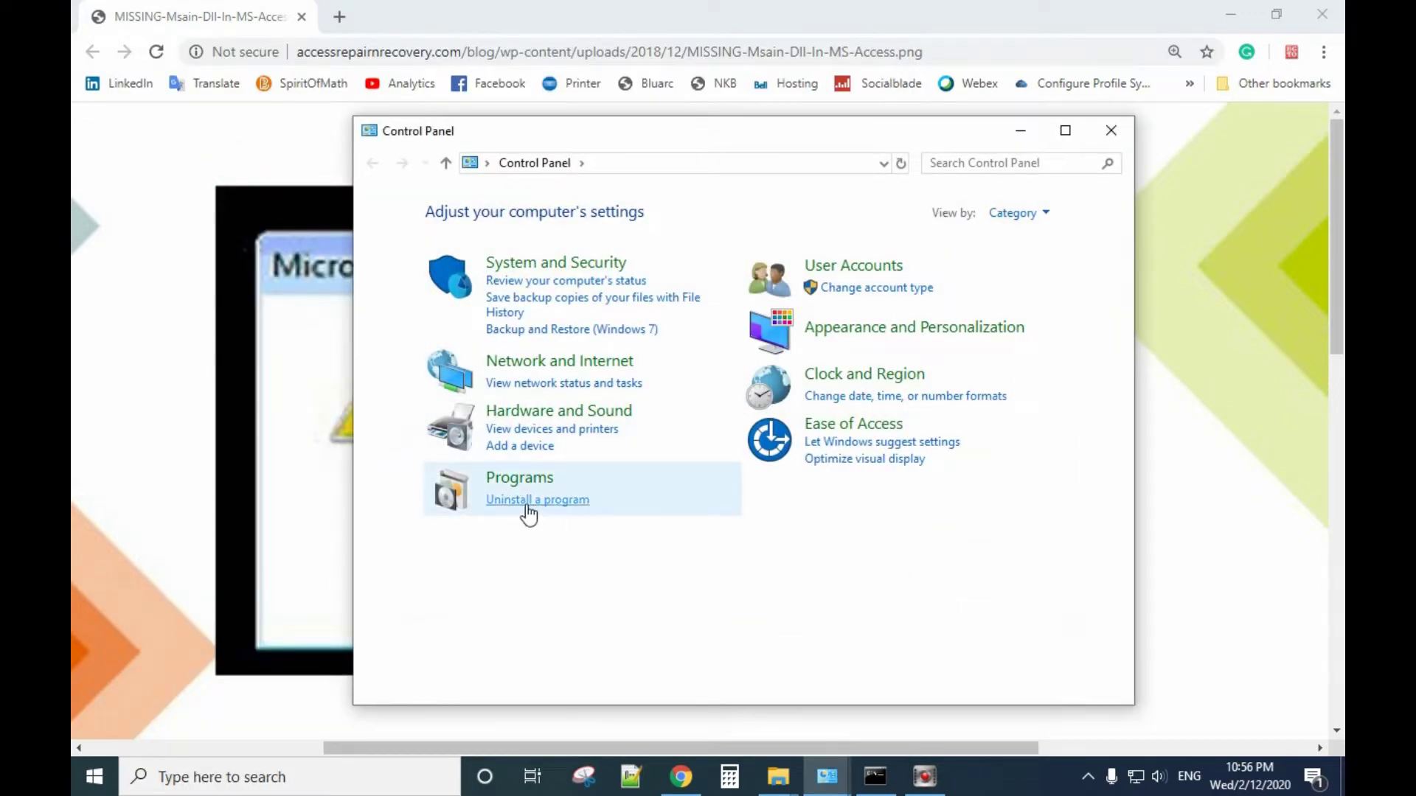
# Step: Start a Repair of Microsoft Office Professional Edition 2003 from Uninstall a program, then close the list
pyautogui.click(528, 501)
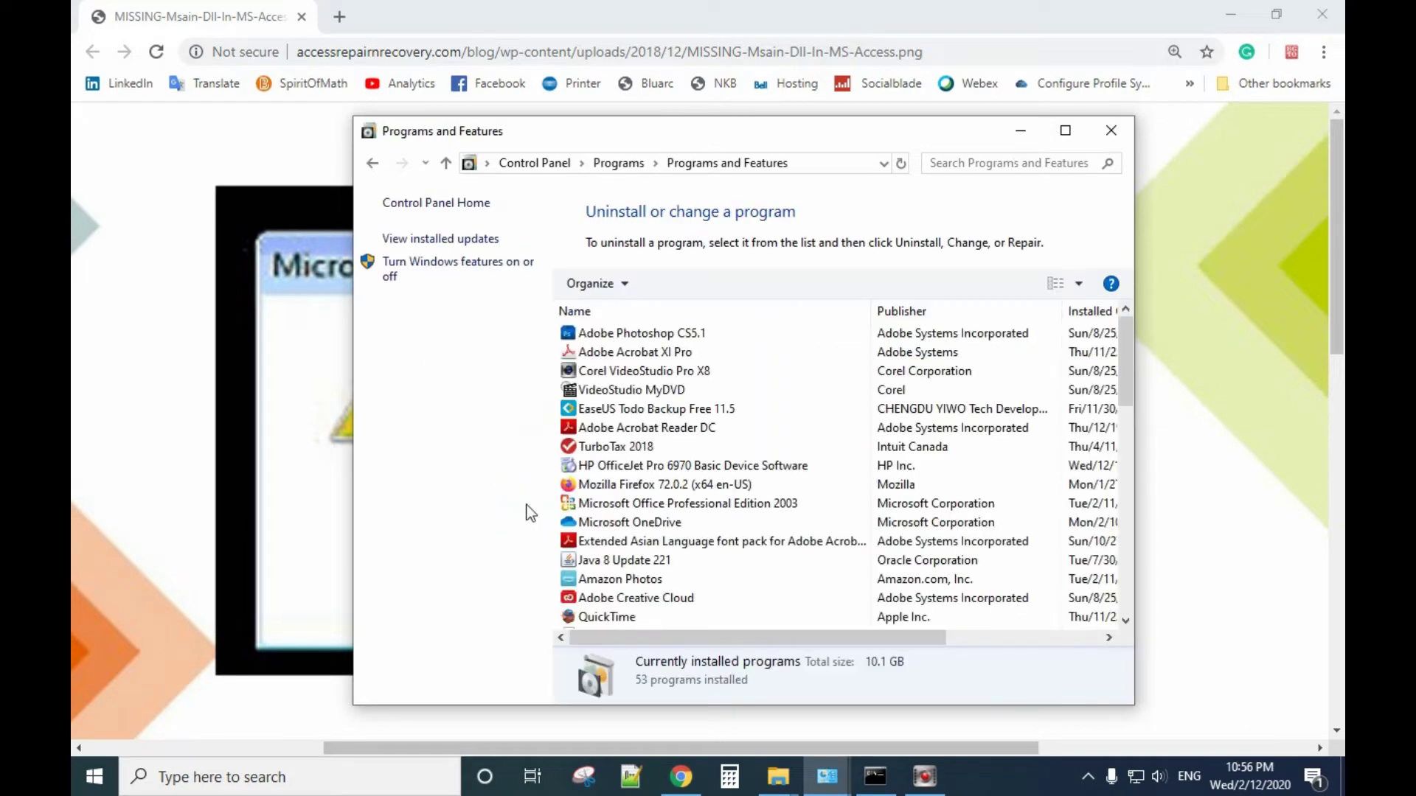
pyautogui.click(631, 509)
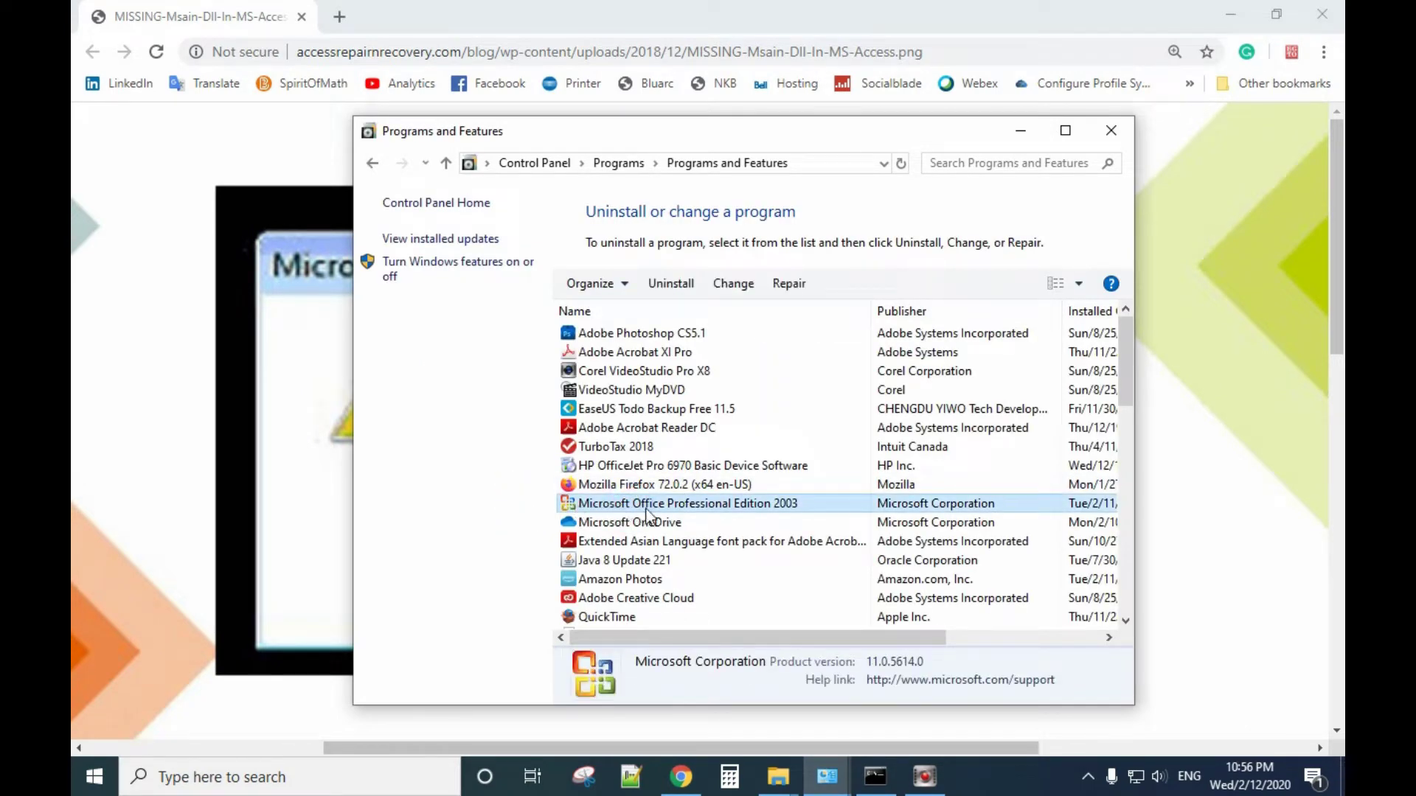
pyautogui.rightClick(728, 507)
pyautogui.click(761, 568)
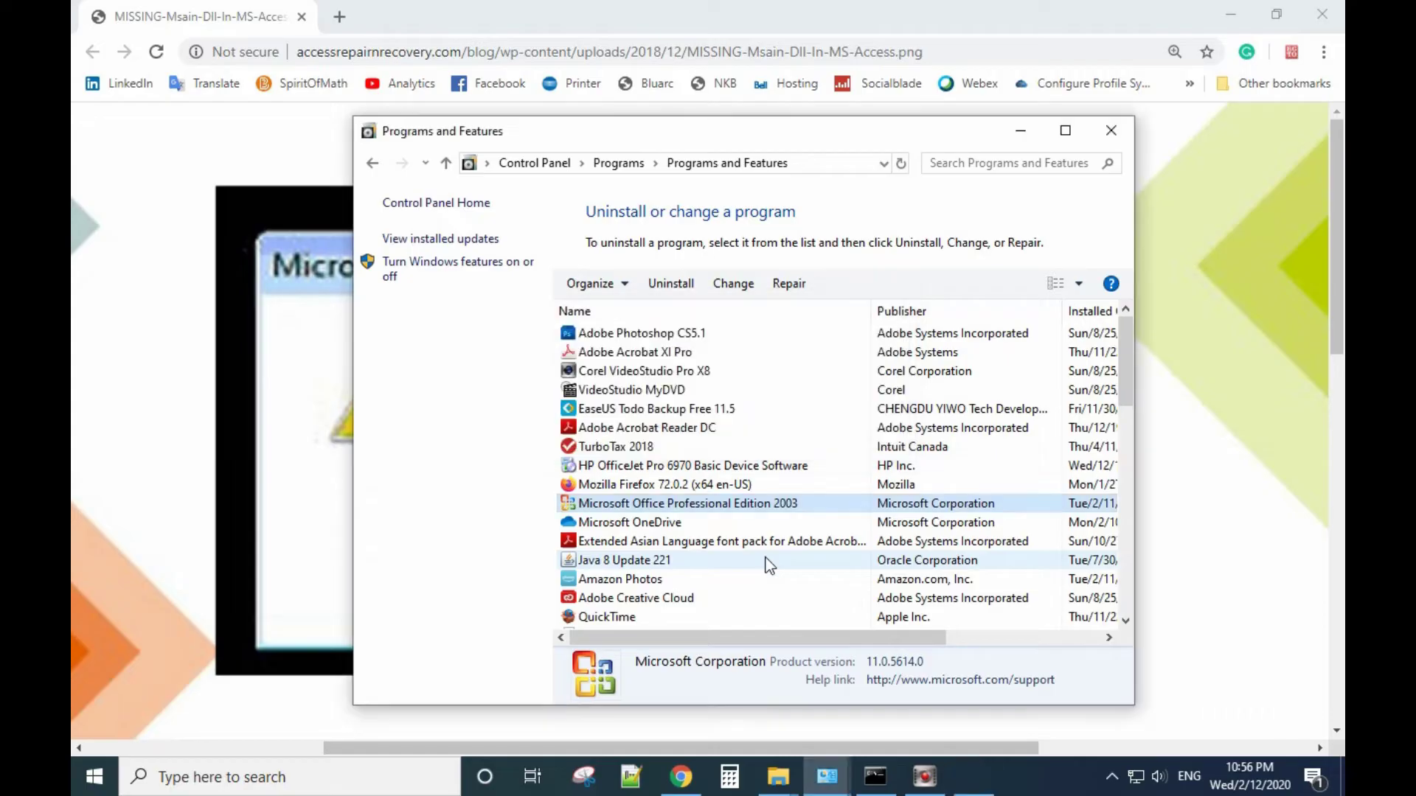
pyautogui.scroll(-2, 705, 570)
pyautogui.scroll(-10, 705, 571)
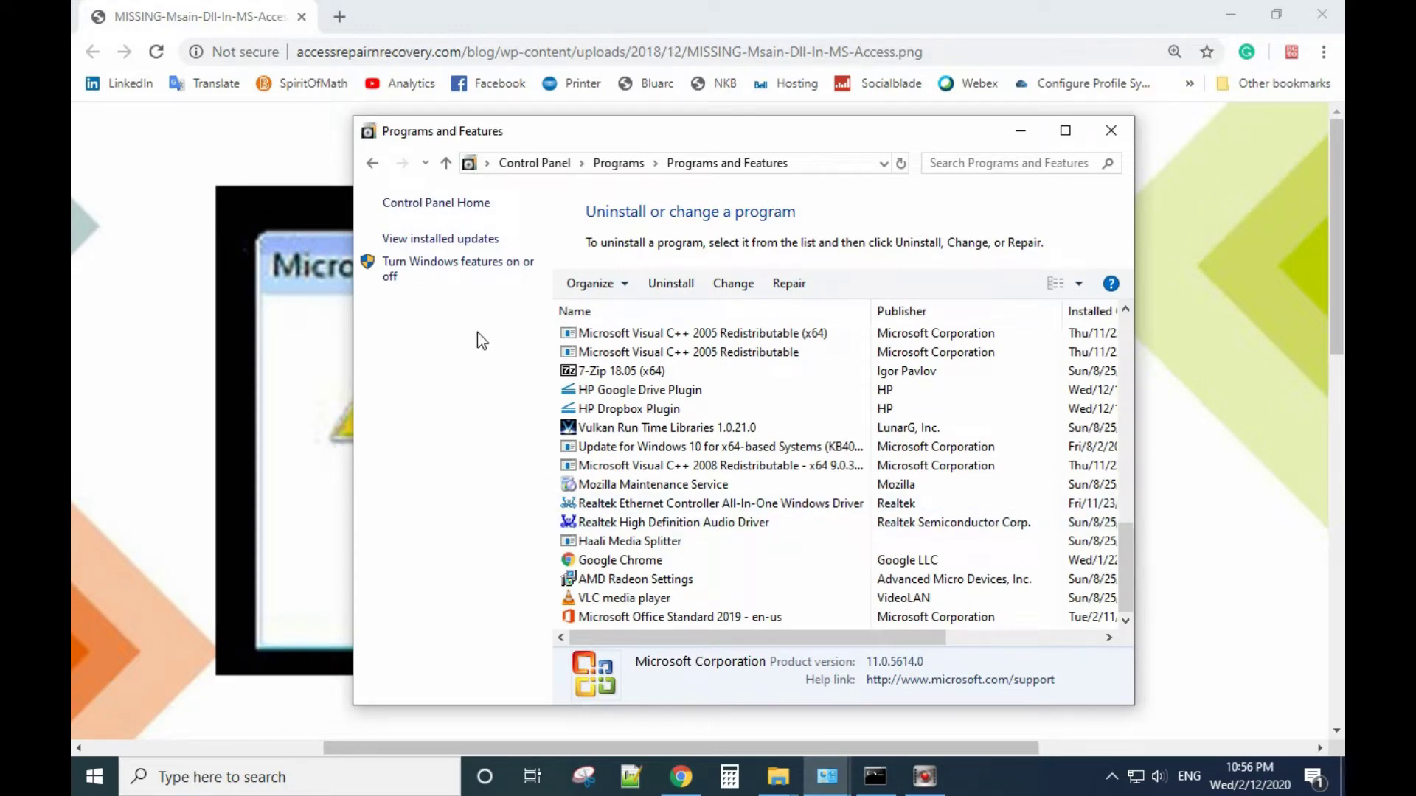
pyautogui.click(1109, 131)
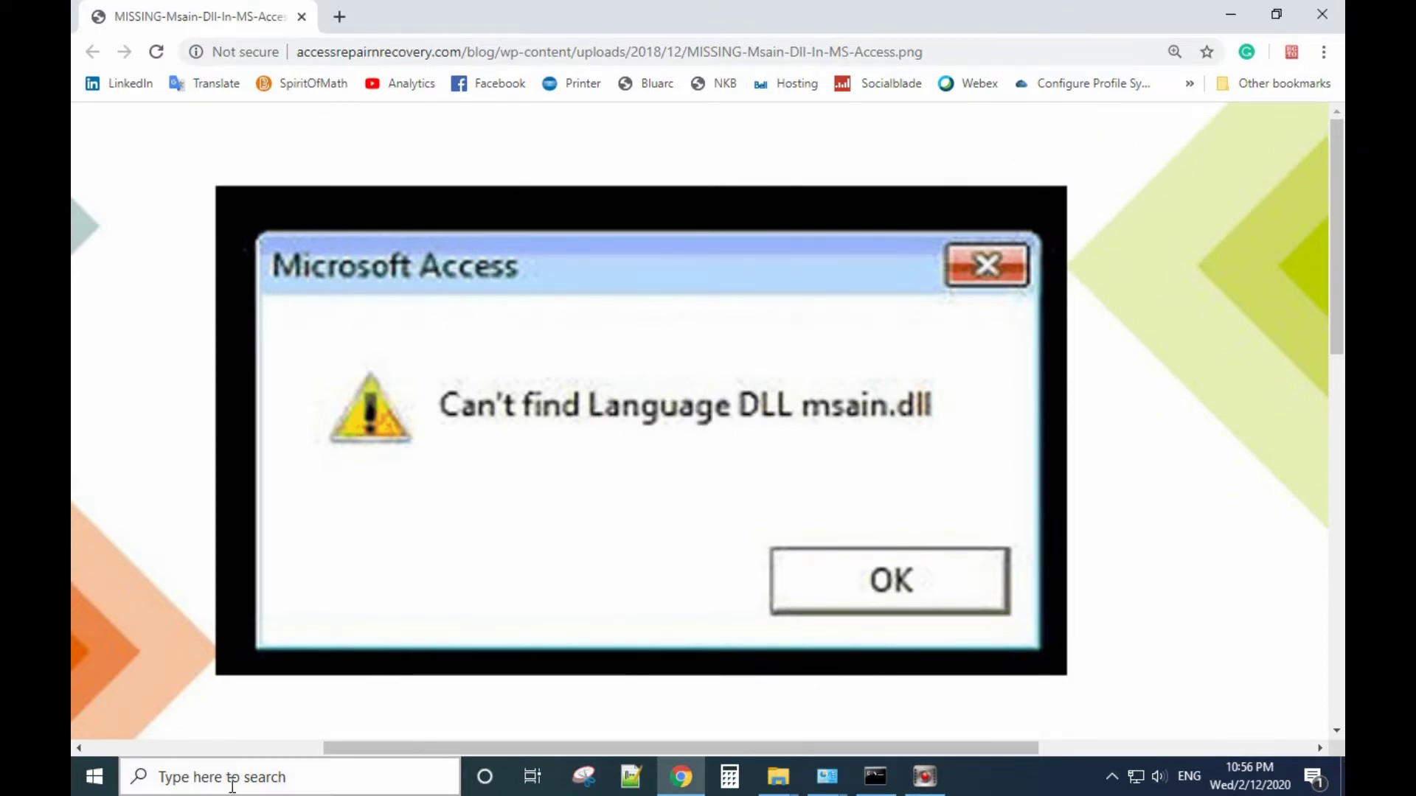
# Step: Search for 'cmd' and run Command Prompt as administrator
pyautogui.click(232, 785)
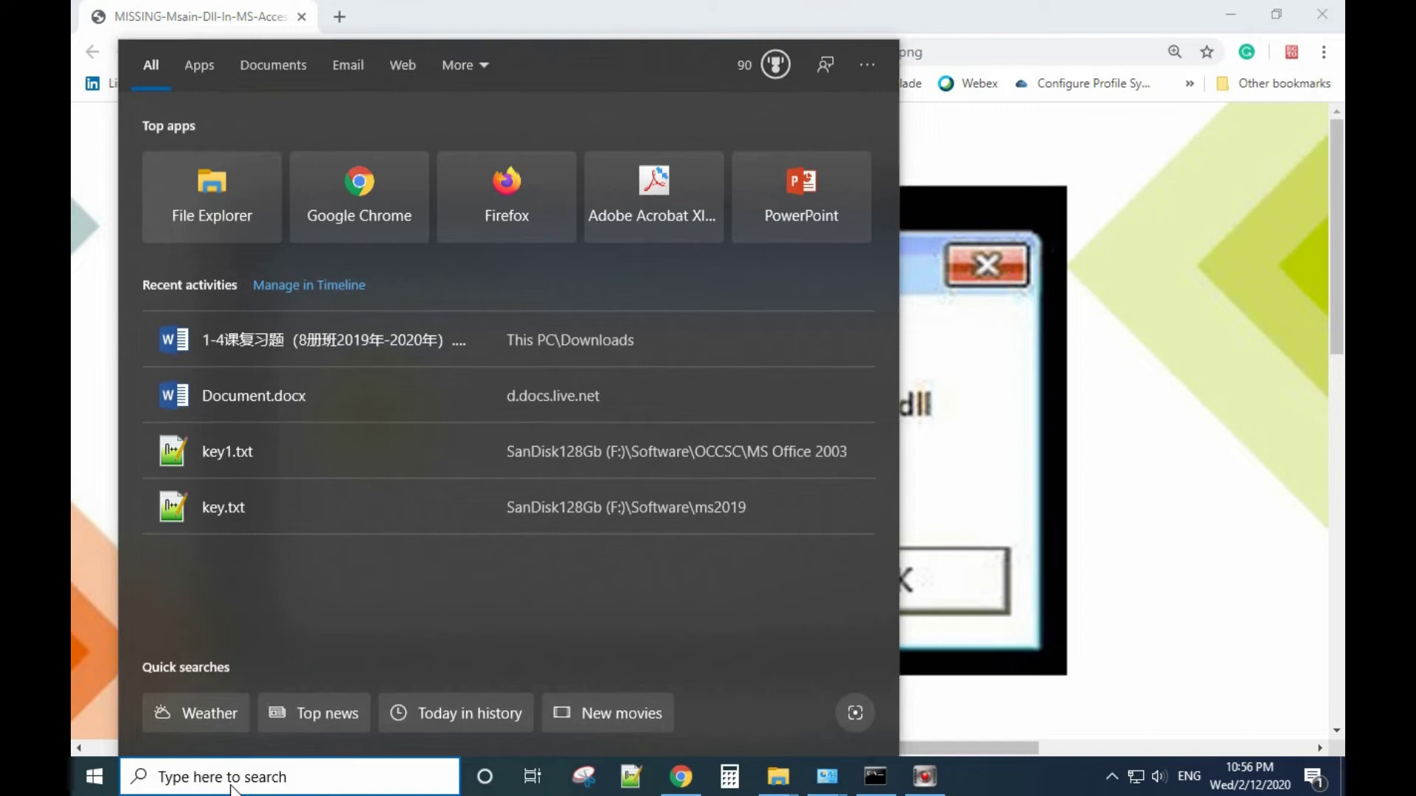
pyautogui.write('cm')
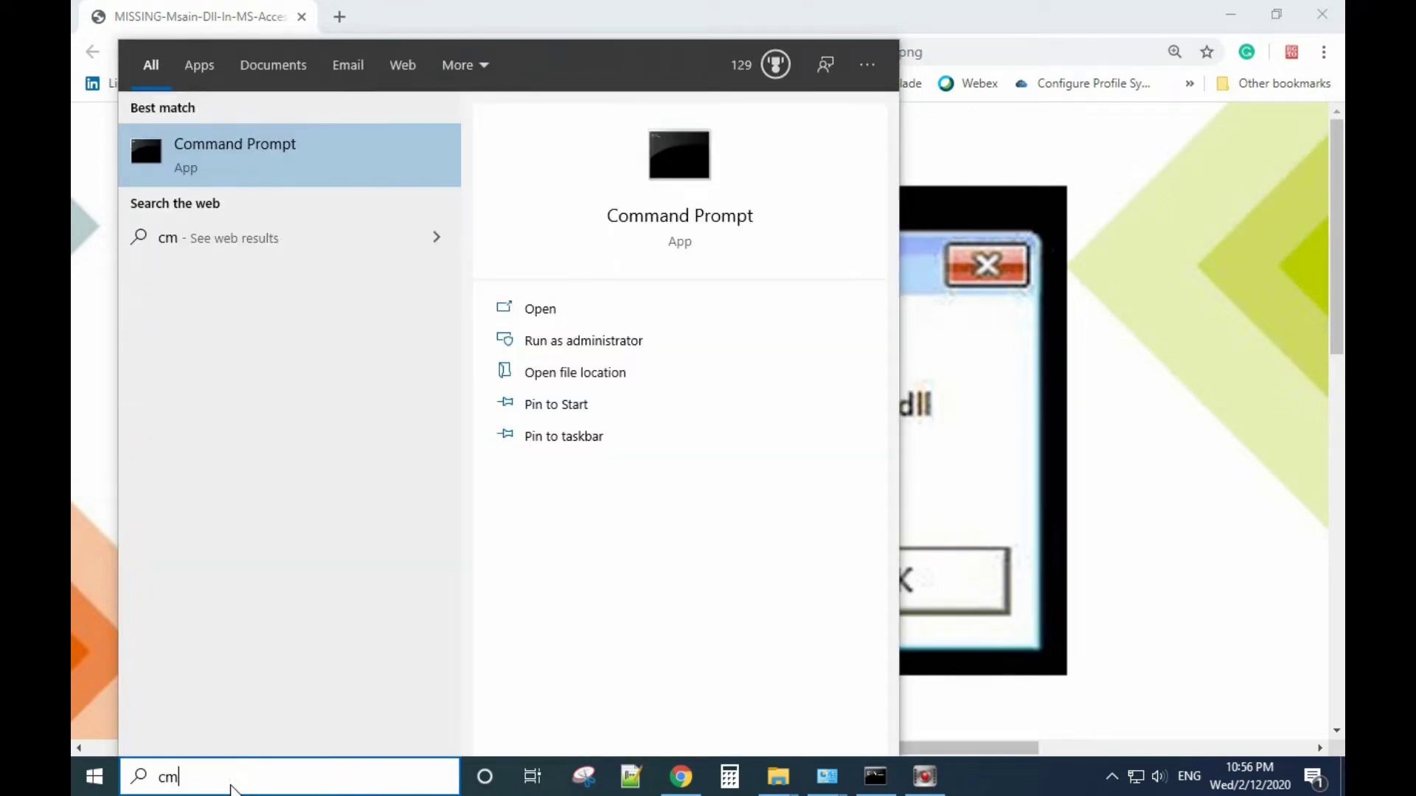
pyautogui.write('d')
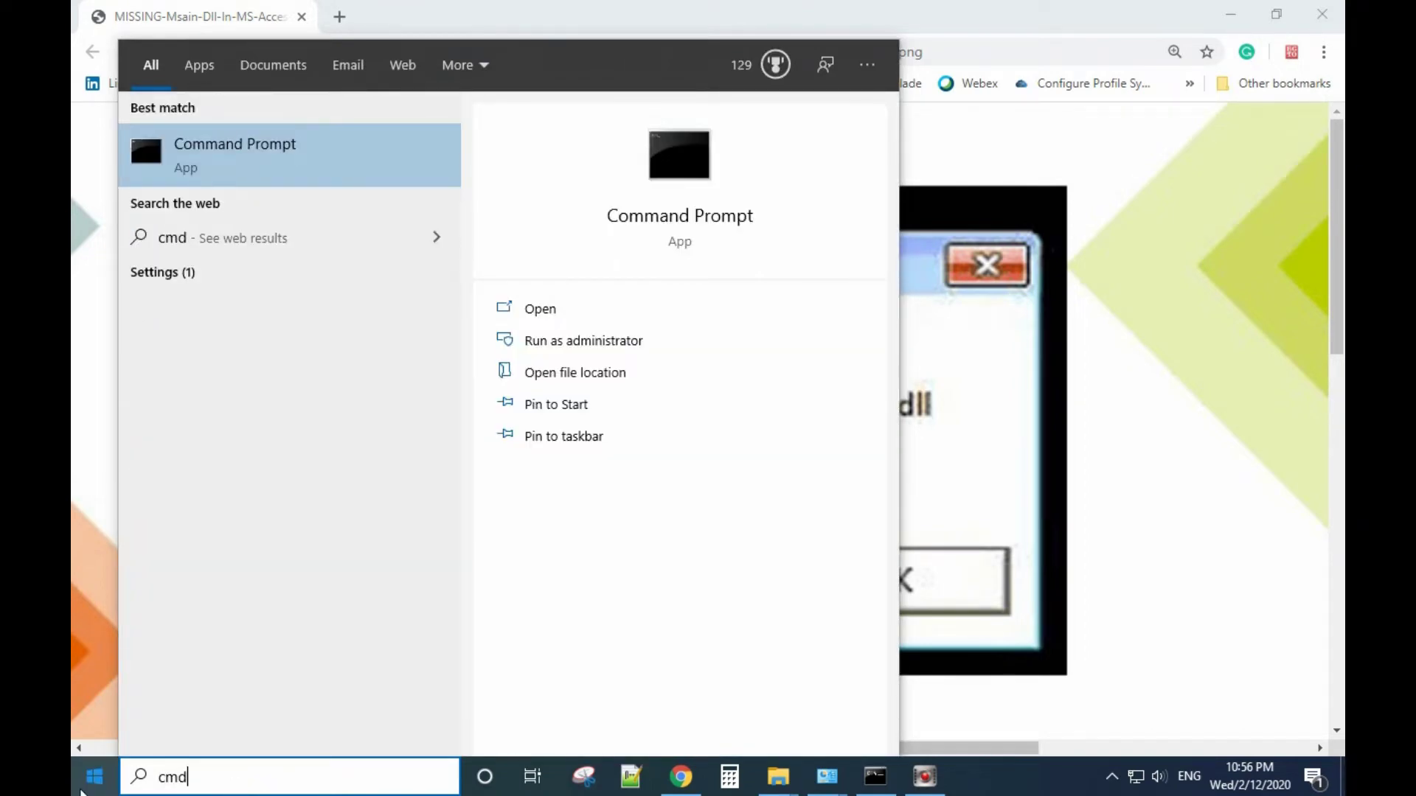
pyautogui.rightClick(237, 161)
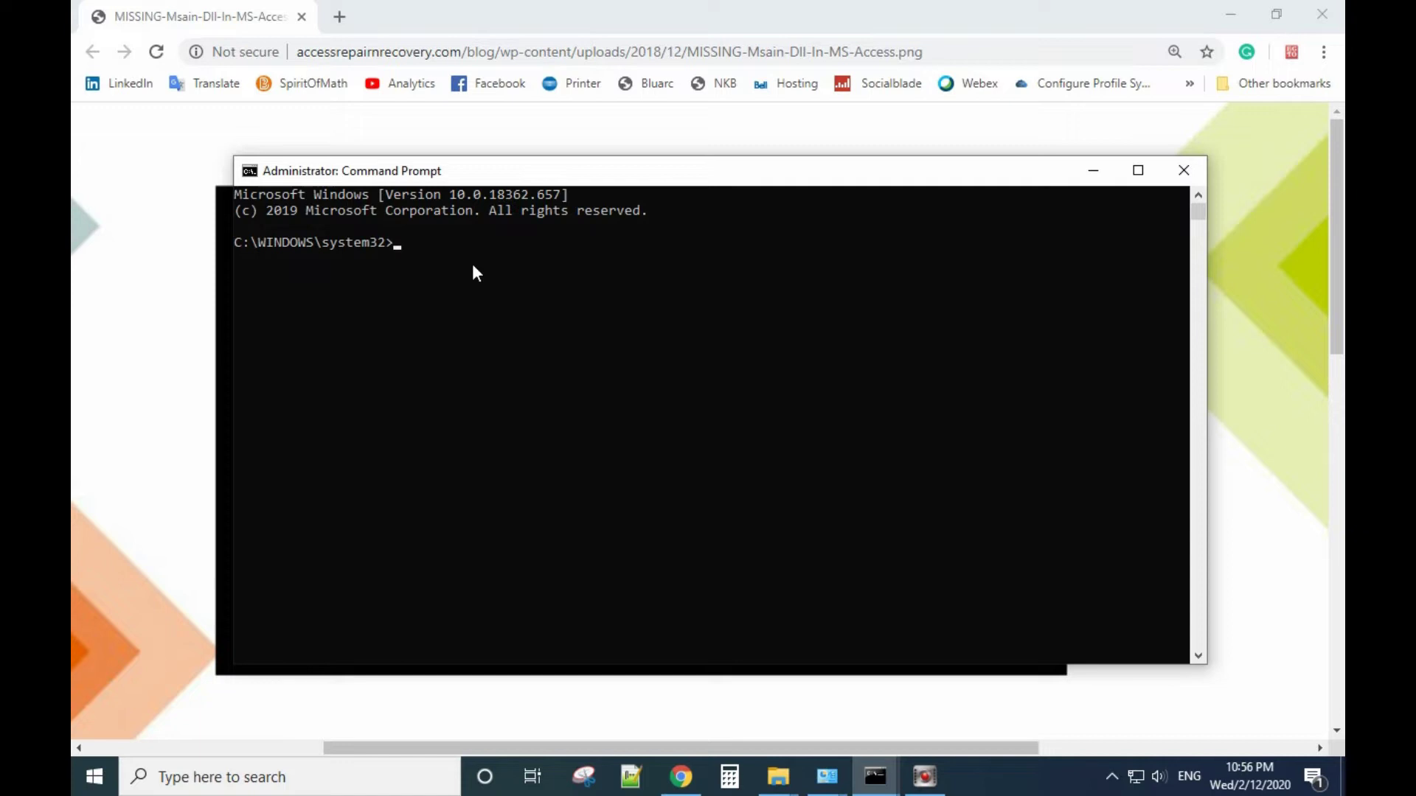
# Step: Run sfc /scannow in the elevated Command Prompt, then bring up the Start menu
pyautogui.write('sfc')
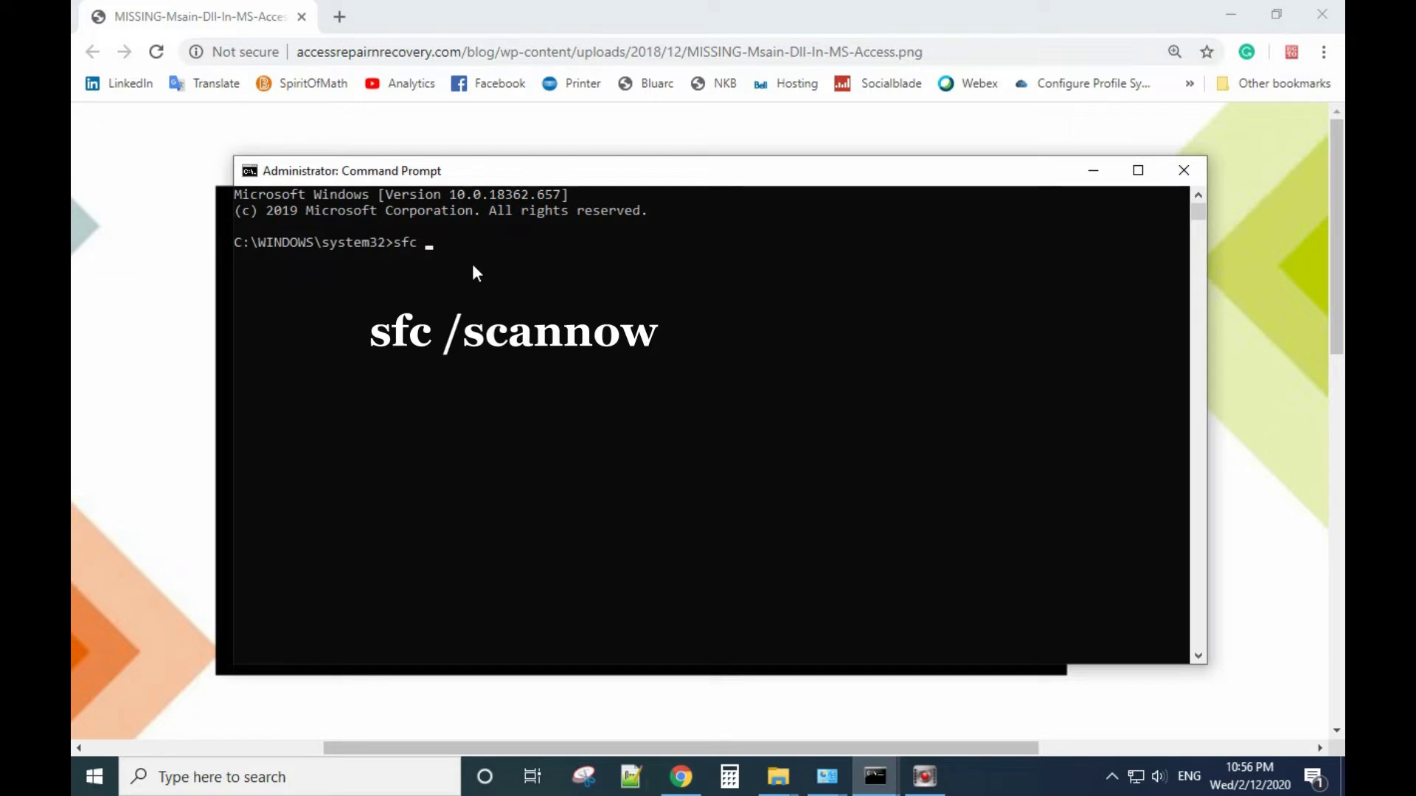
pyautogui.write(' /scannow')
pyautogui.press('Return')
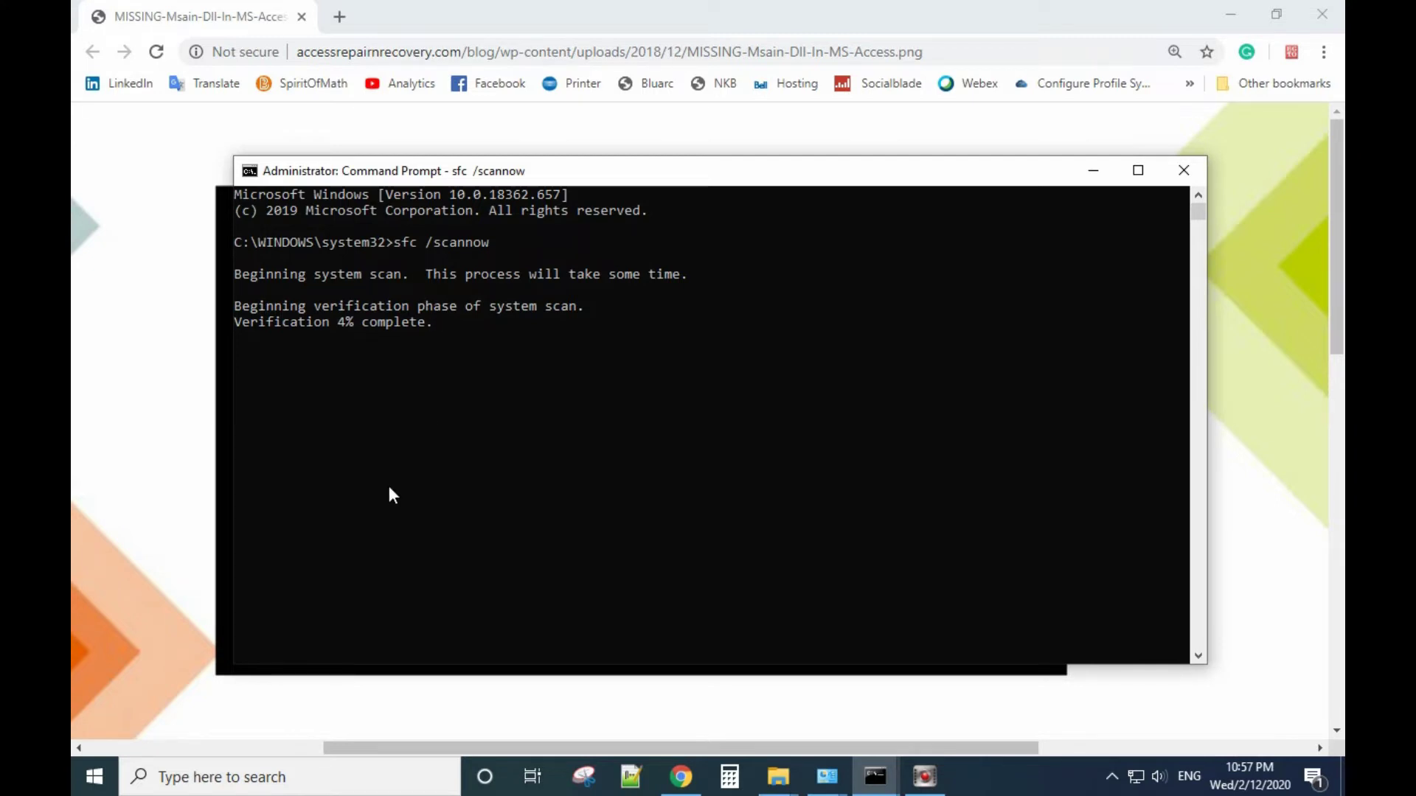
pyautogui.click(94, 776)
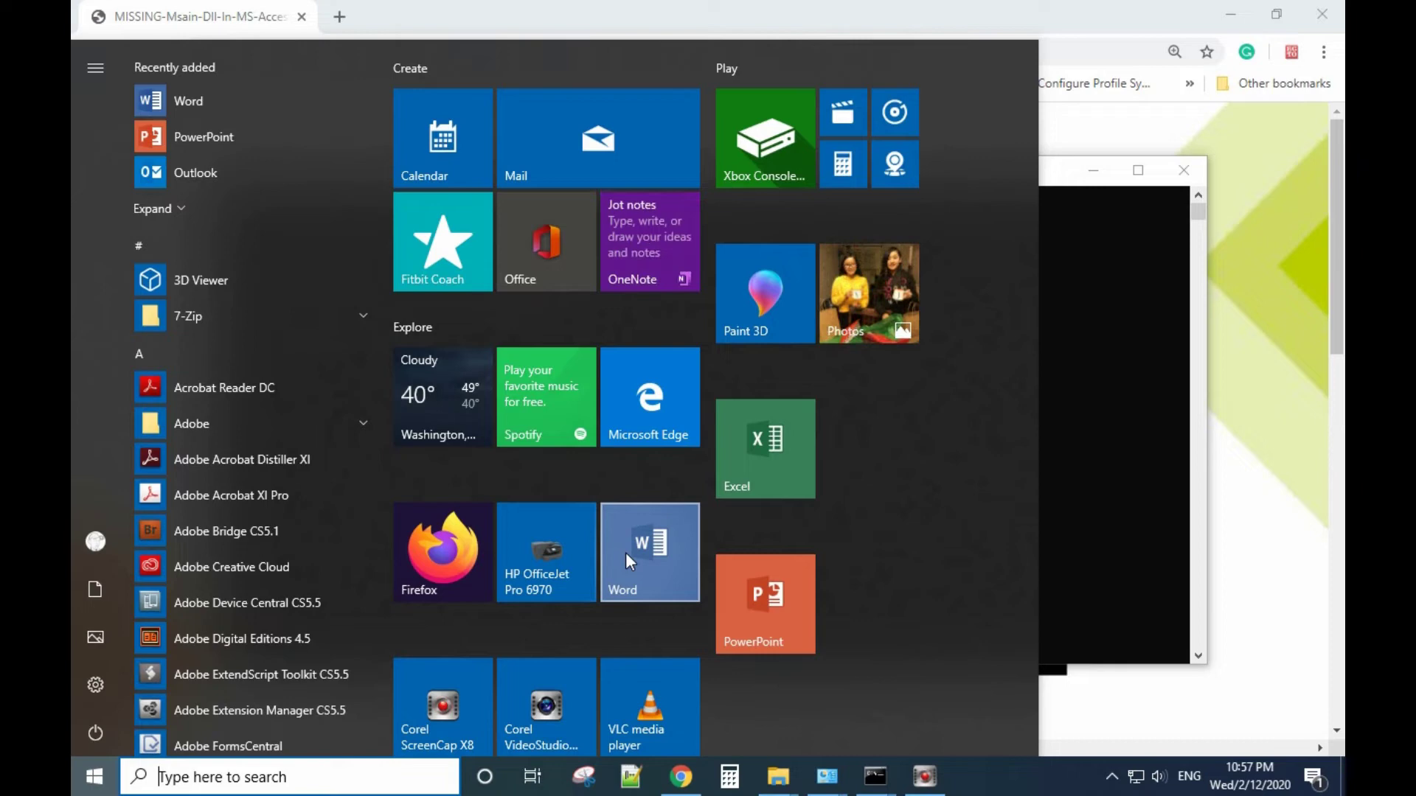
pyautogui.click(626, 555)
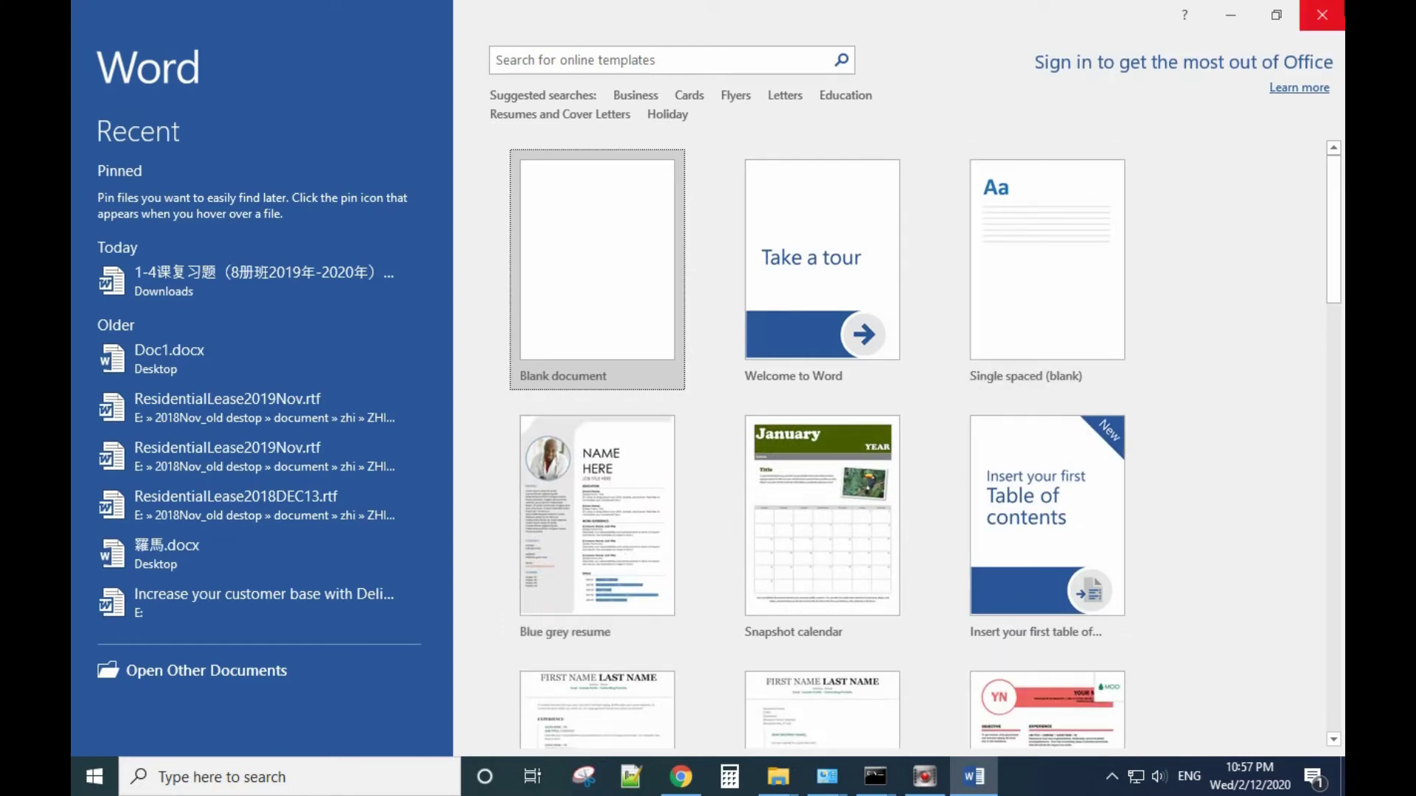
pyautogui.click(1322, 15)
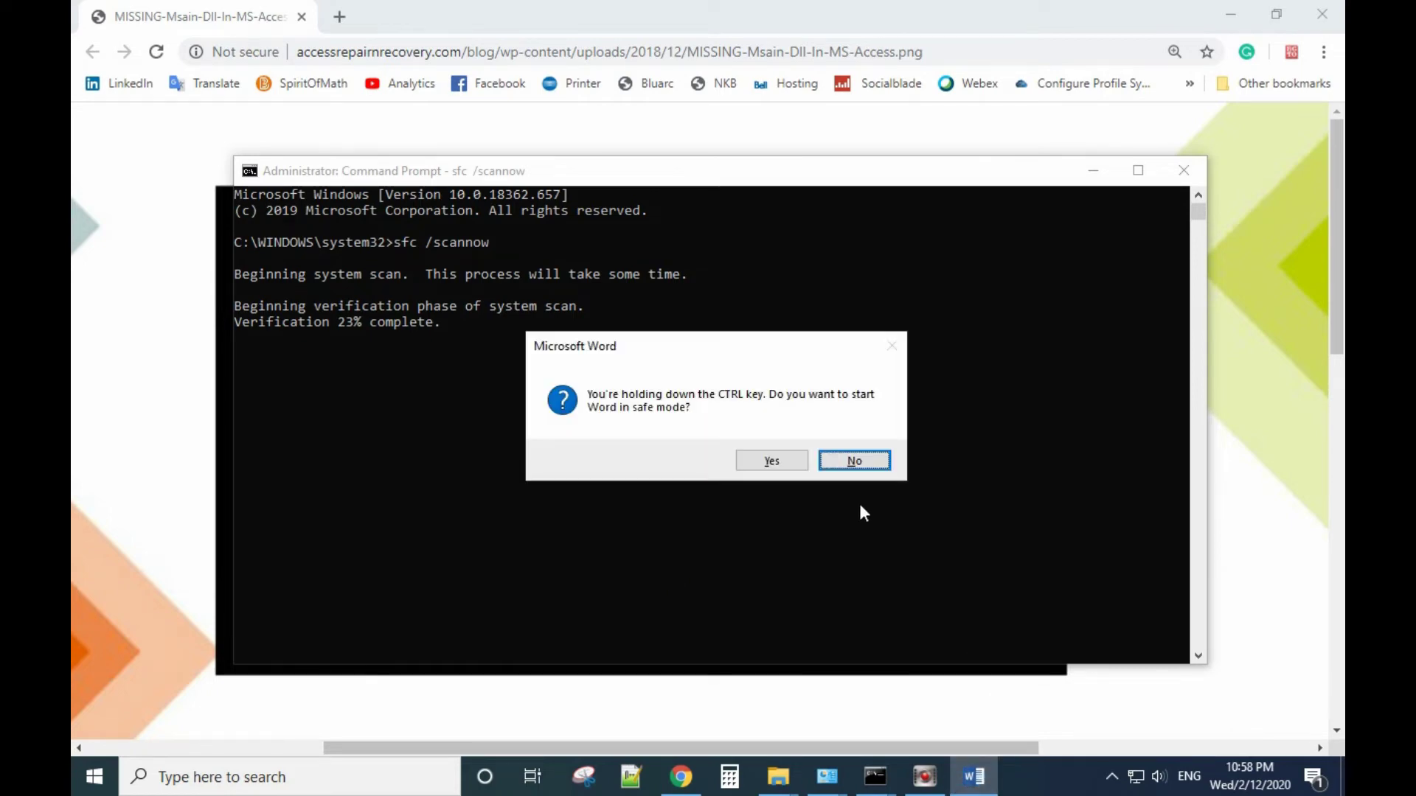
pyautogui.click(848, 463)
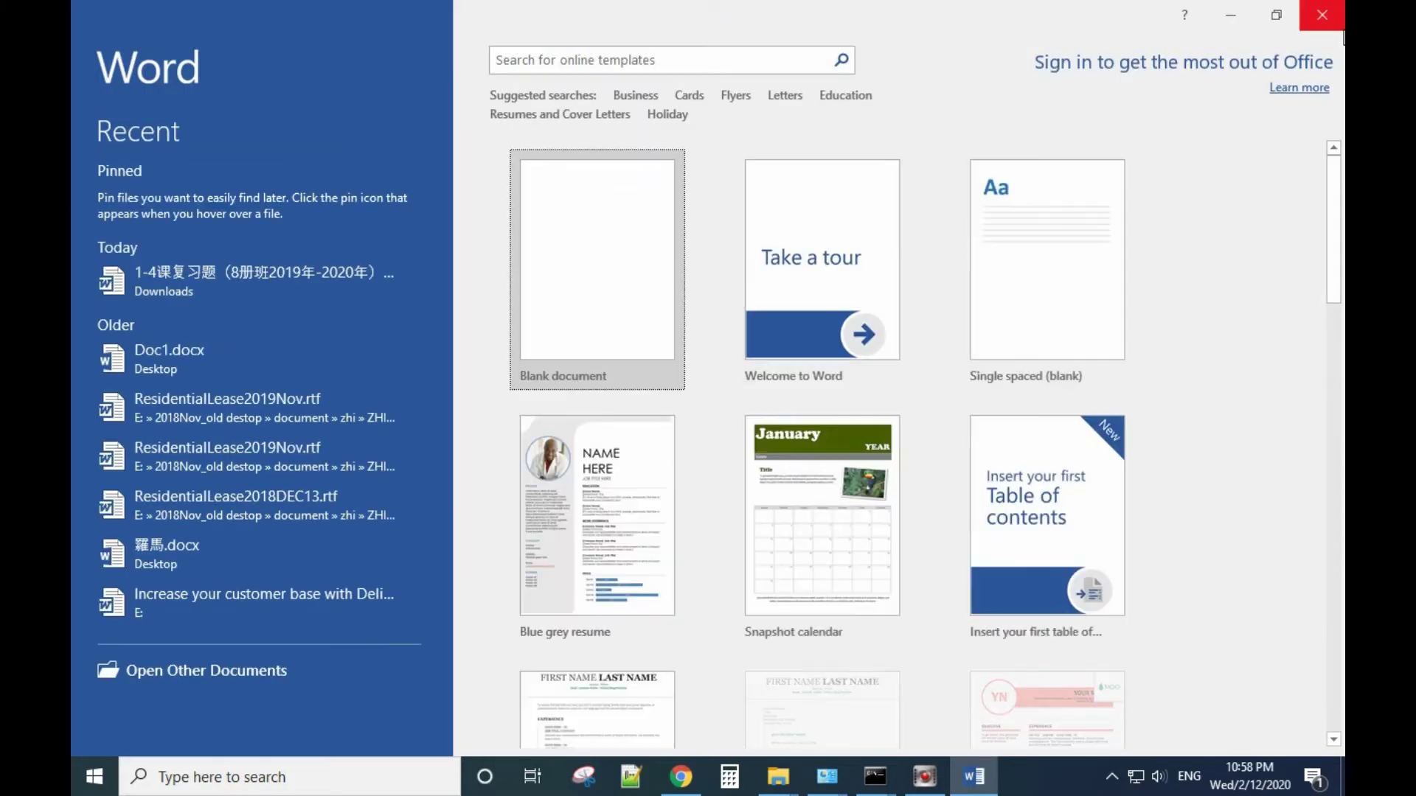
pyautogui.click(1323, 17)
pyautogui.click(94, 776)
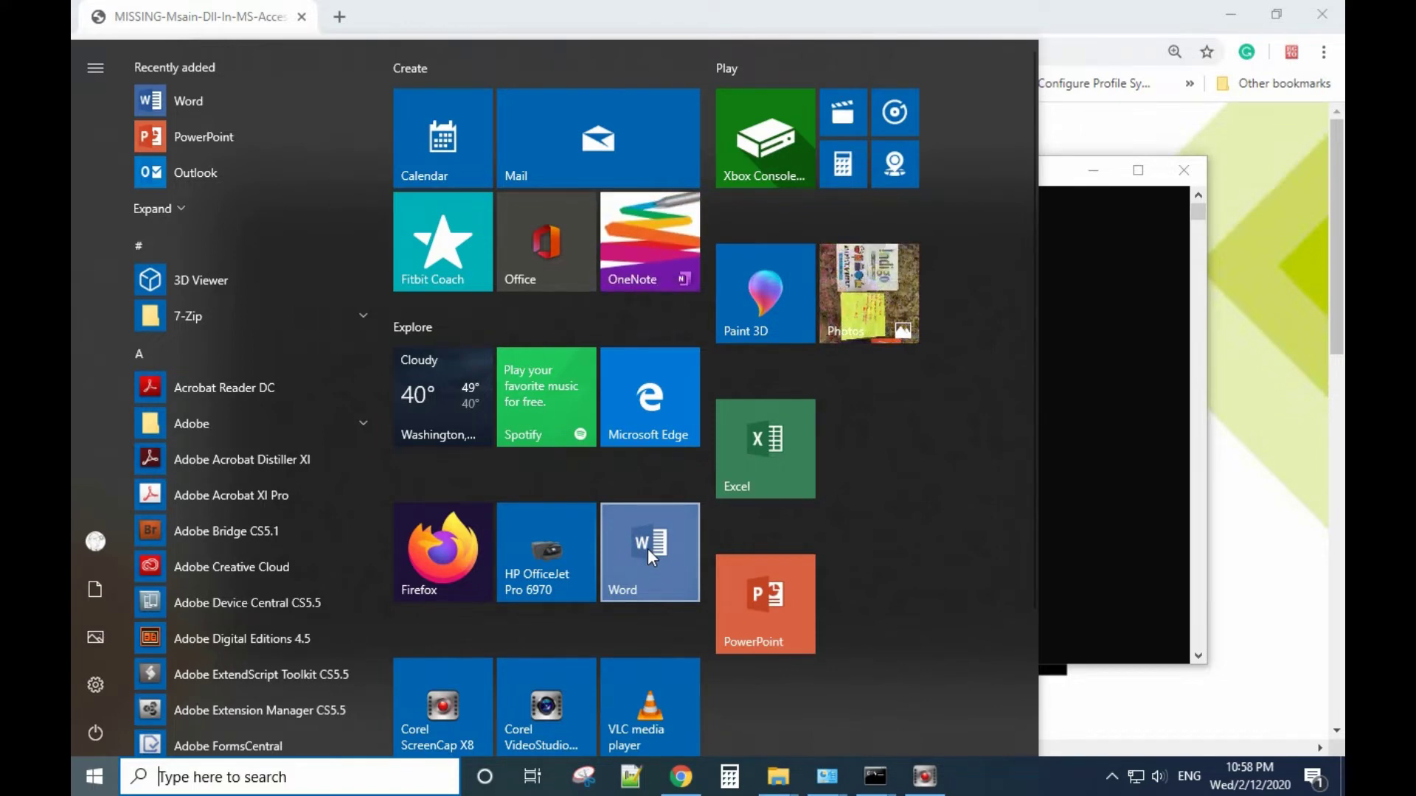
# Step: Relaunch Word while holding Ctrl and answer Yes to start it in Safe Mode
pyautogui.click(647, 548)
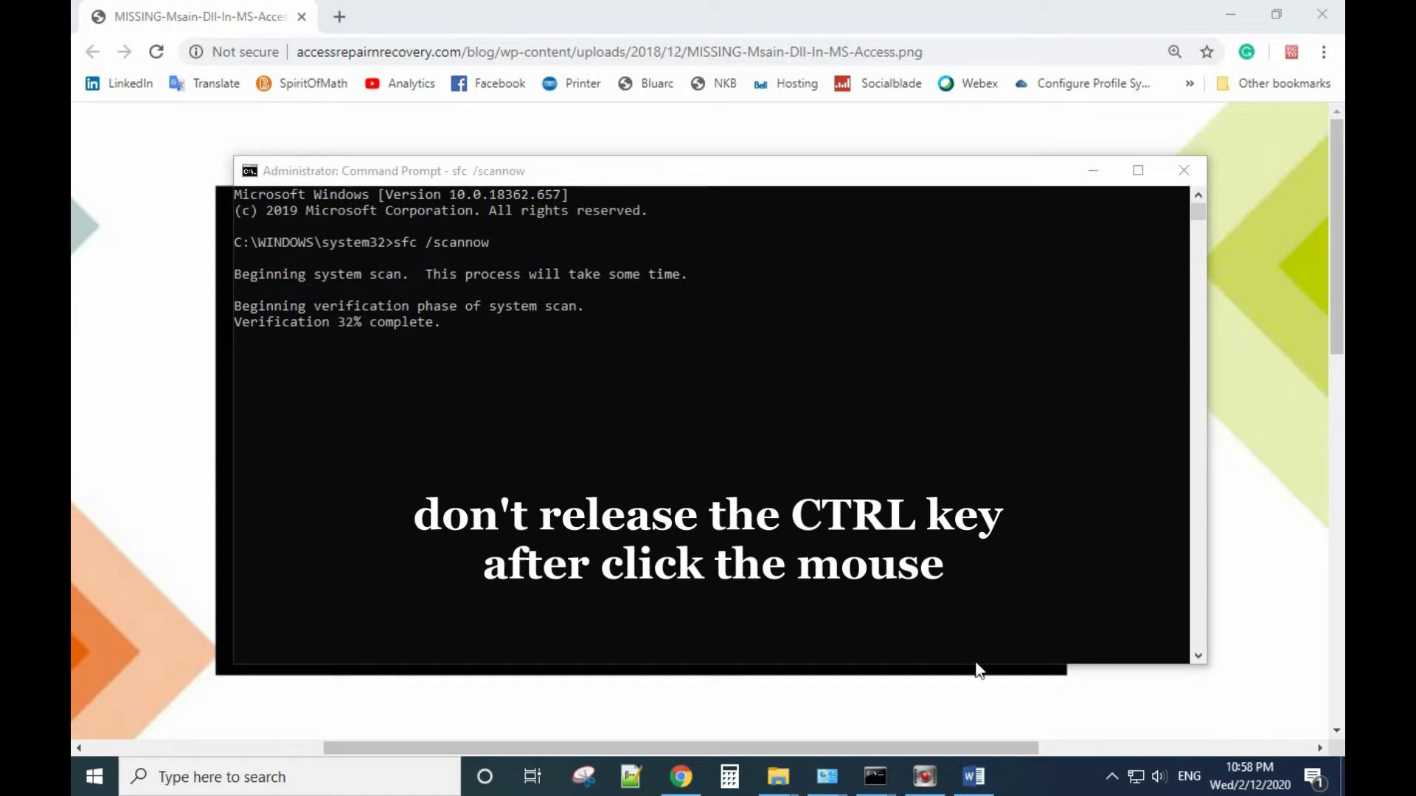
pyautogui.keyDown('ctrl'); pyautogui.click(978, 782); pyautogui.keyUp('ctrl')
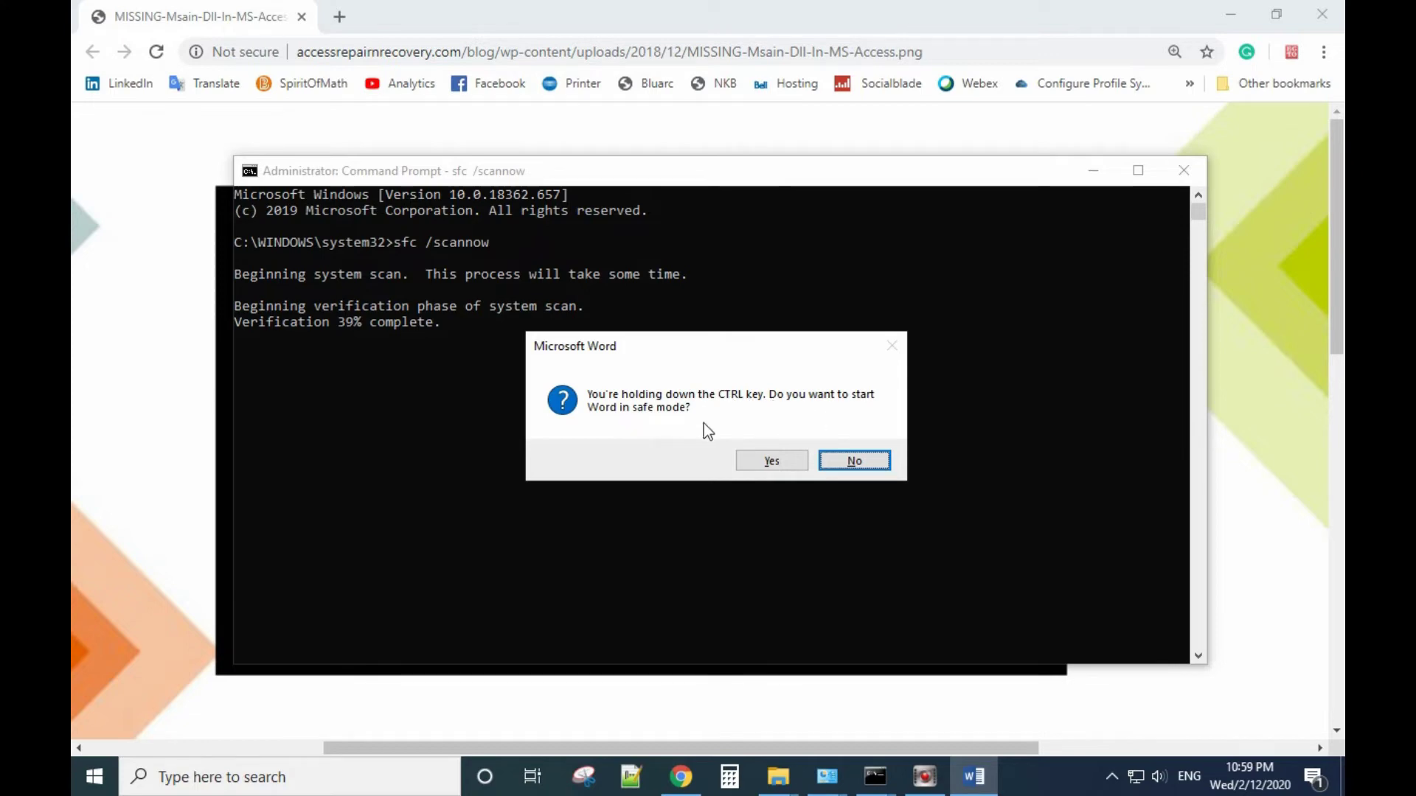
pyautogui.click(739, 464)
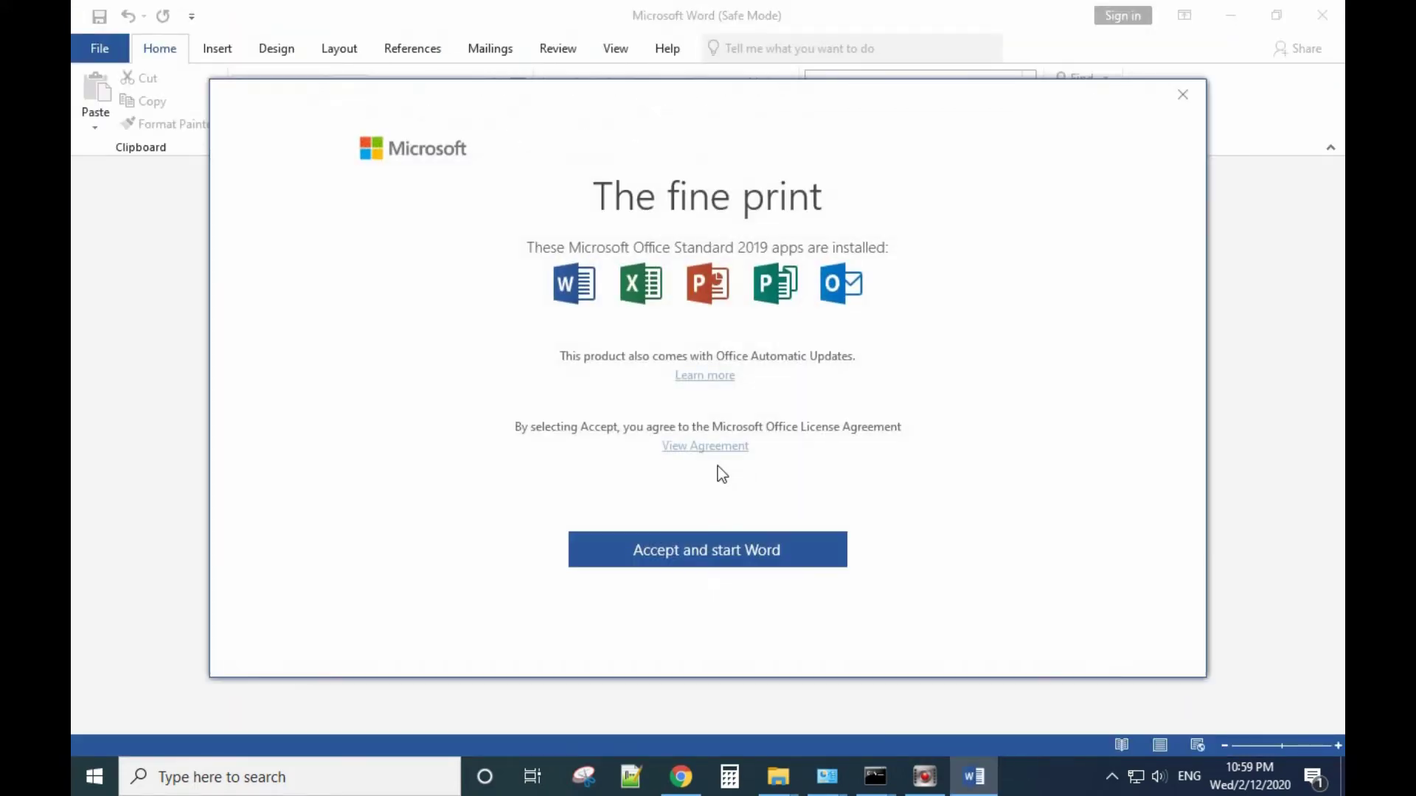
# Step: Accept Word's licence terms and go to File > Options
pyautogui.click(717, 549)
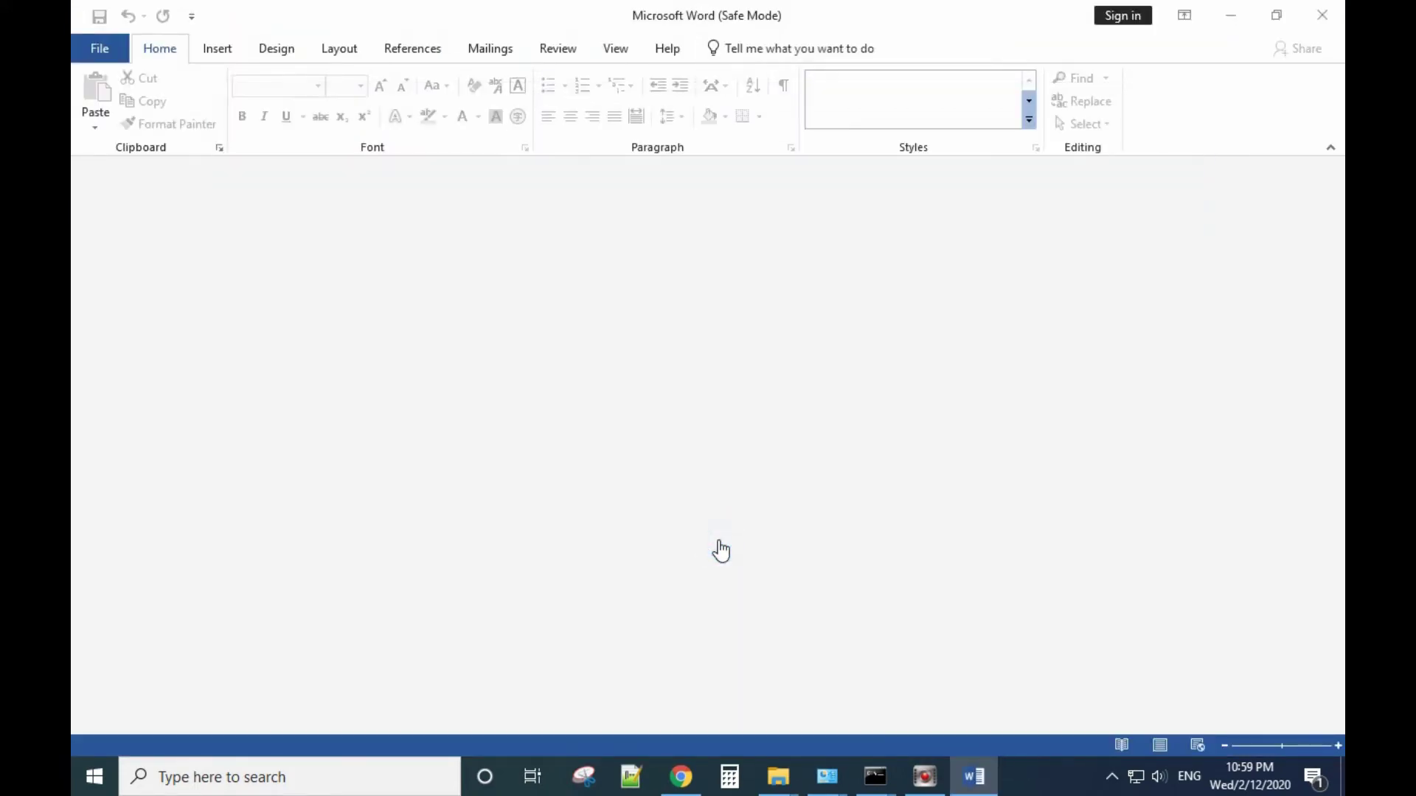
pyautogui.click(110, 53)
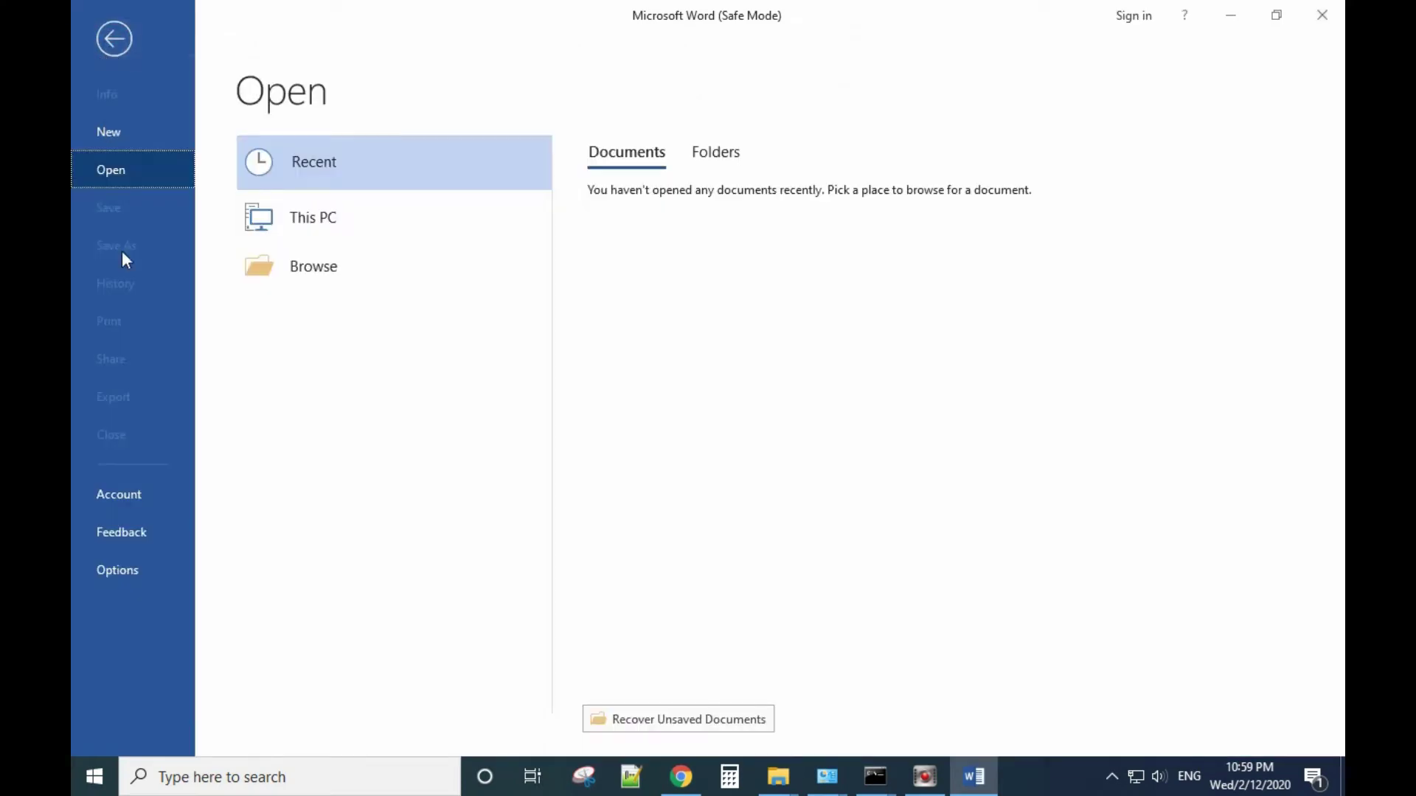
pyautogui.click(131, 574)
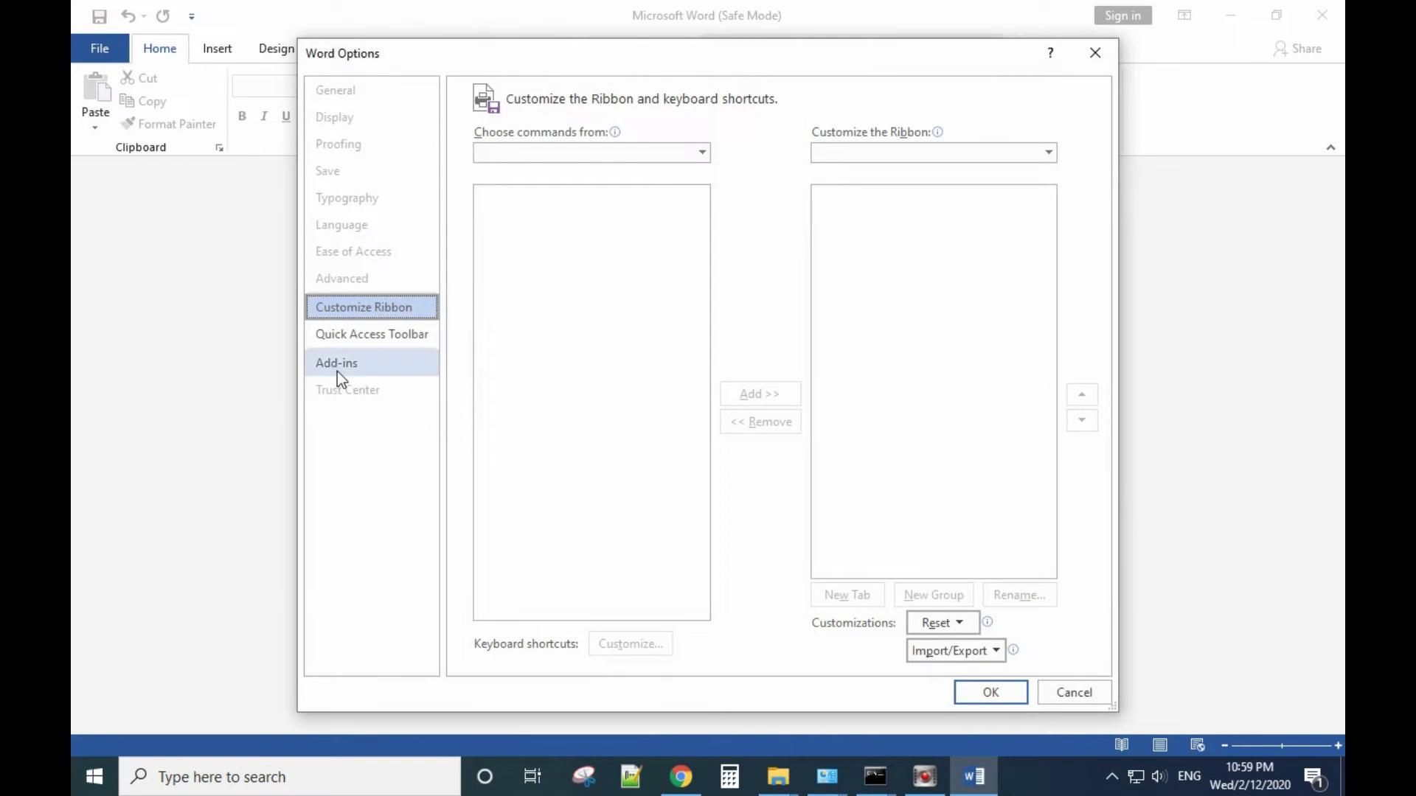
# Step: Uncheck Acrobat PDFMaker Office COM Addin under COM Add-ins, confirm with OK, and close Word
pyautogui.click(338, 365)
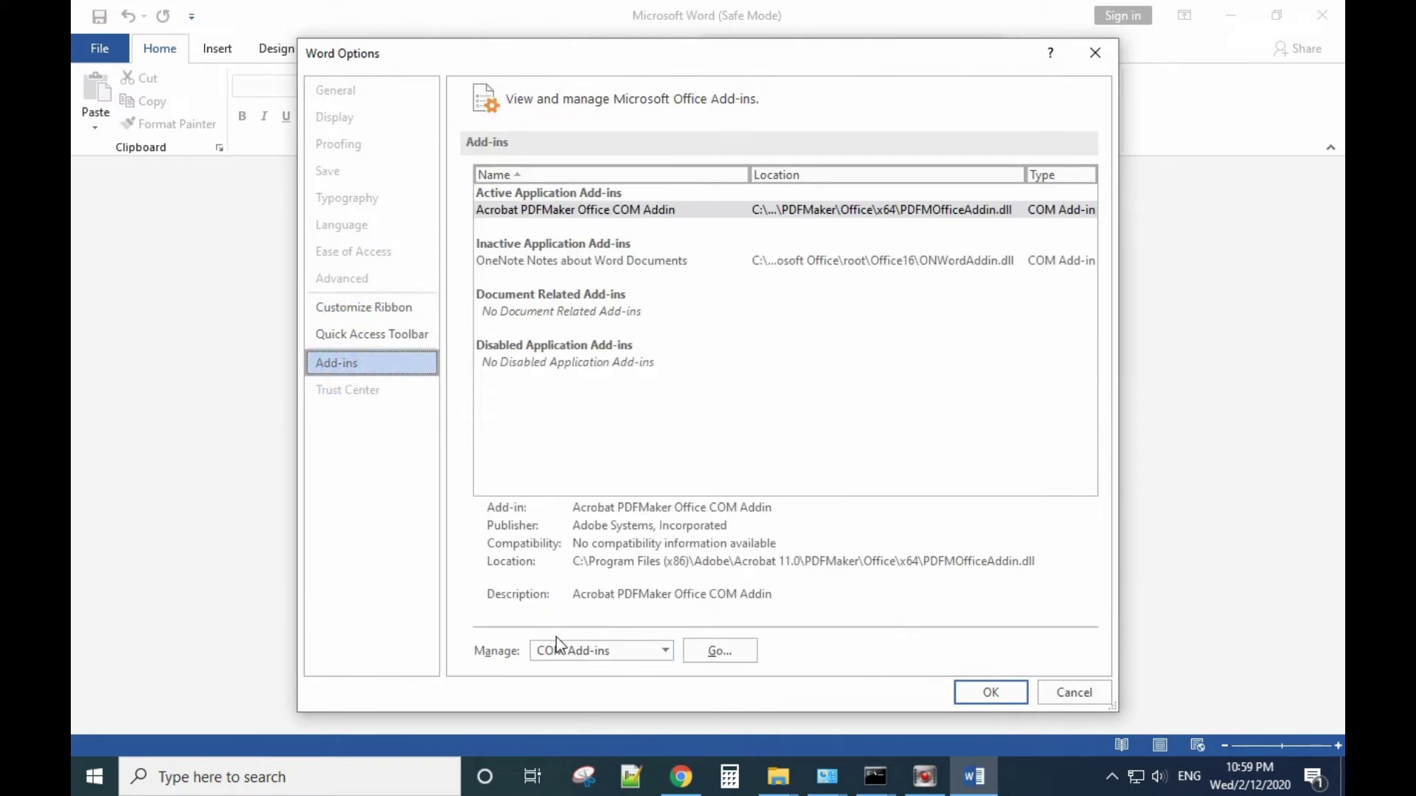
pyautogui.click(721, 652)
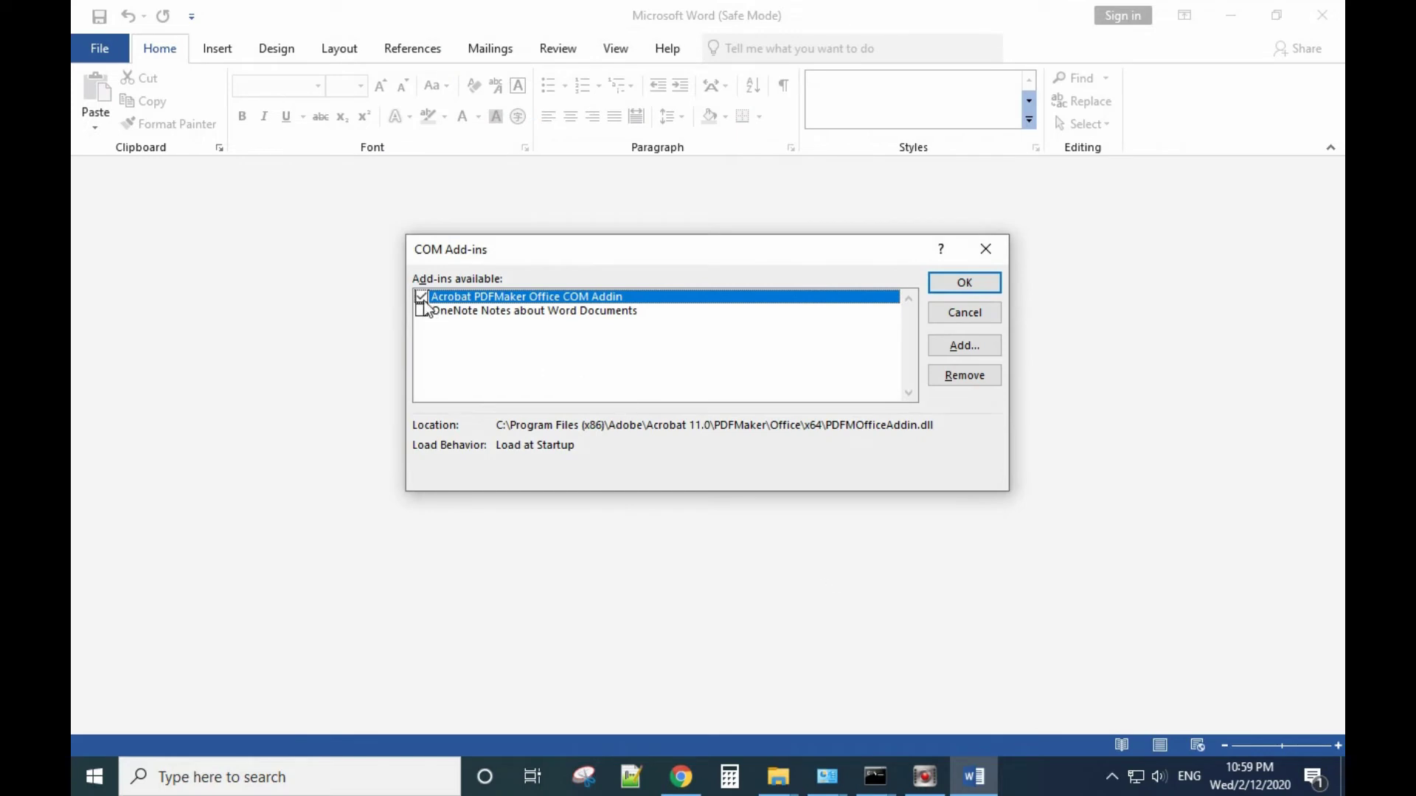
pyautogui.click(422, 297)
pyautogui.click(959, 288)
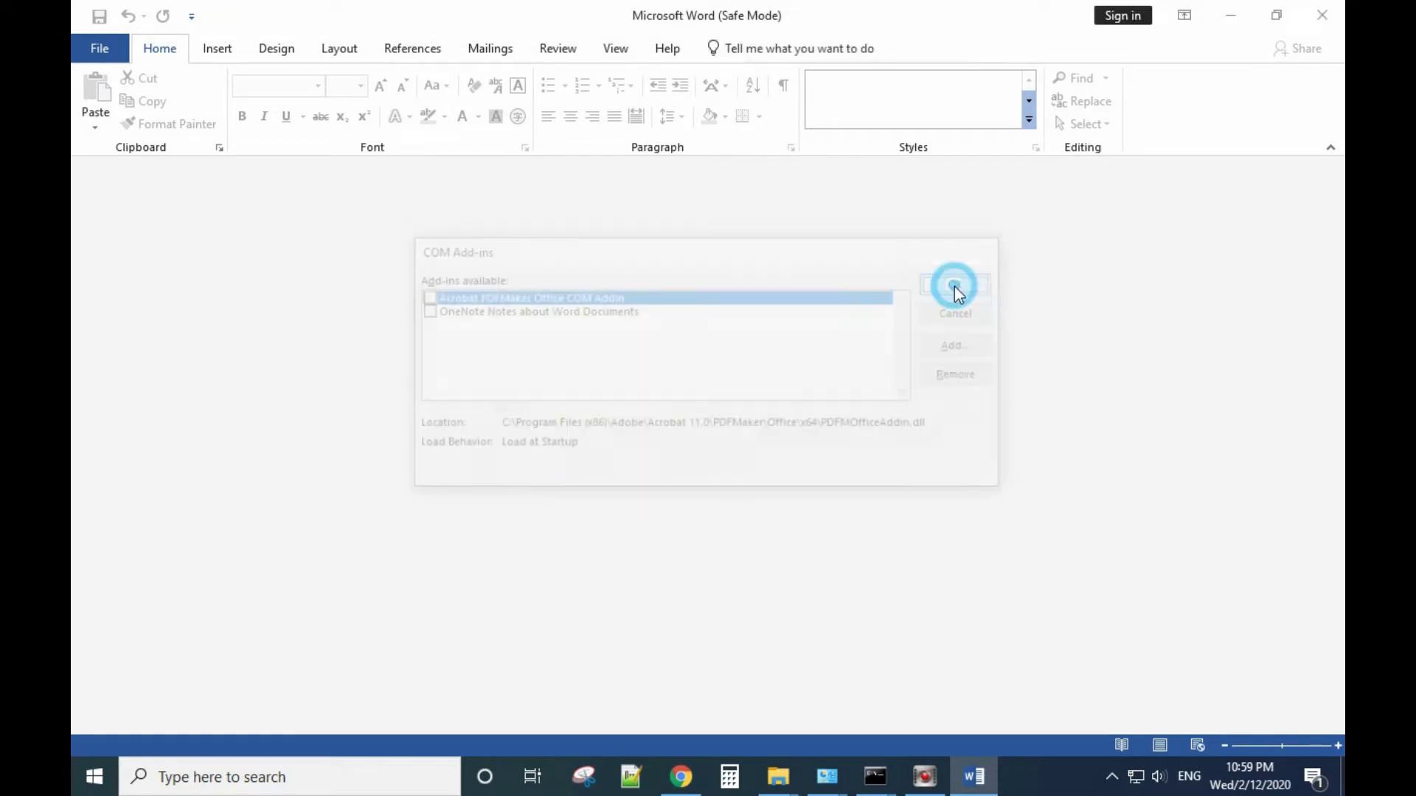
pyautogui.click(1336, 16)
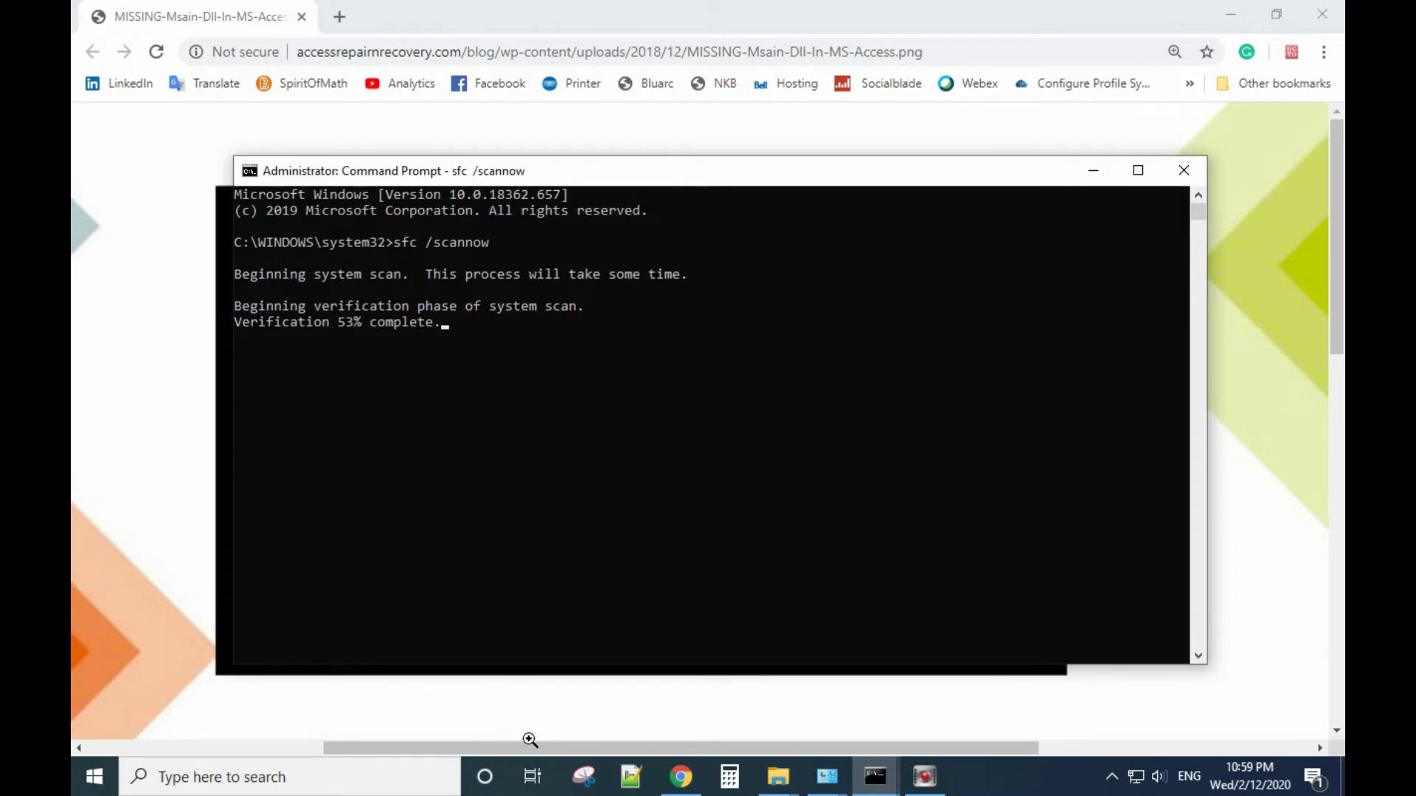
# Step: Return to Programs and Features and right-click Microsoft Office Professional Edition 2003
pyautogui.click(820, 783)
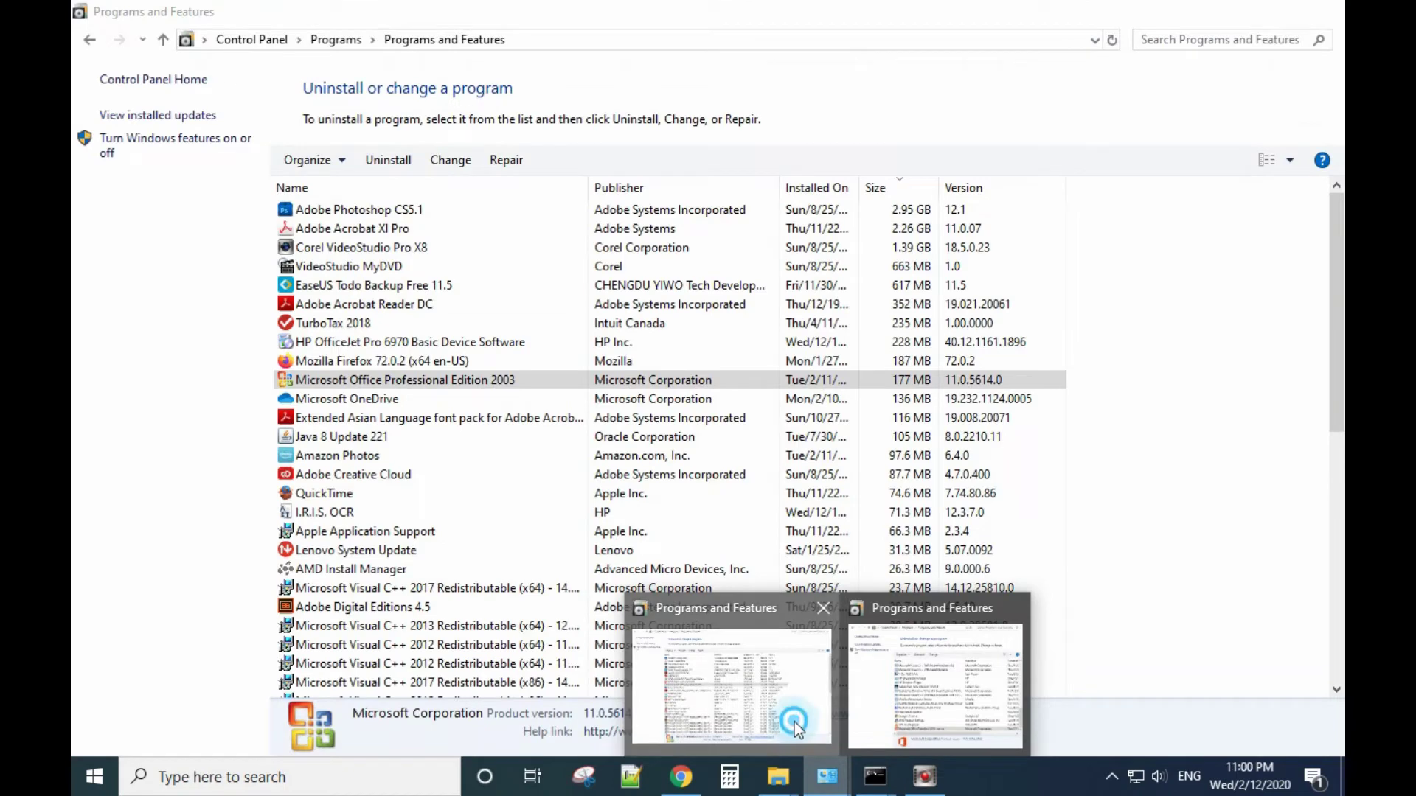
pyautogui.click(794, 722)
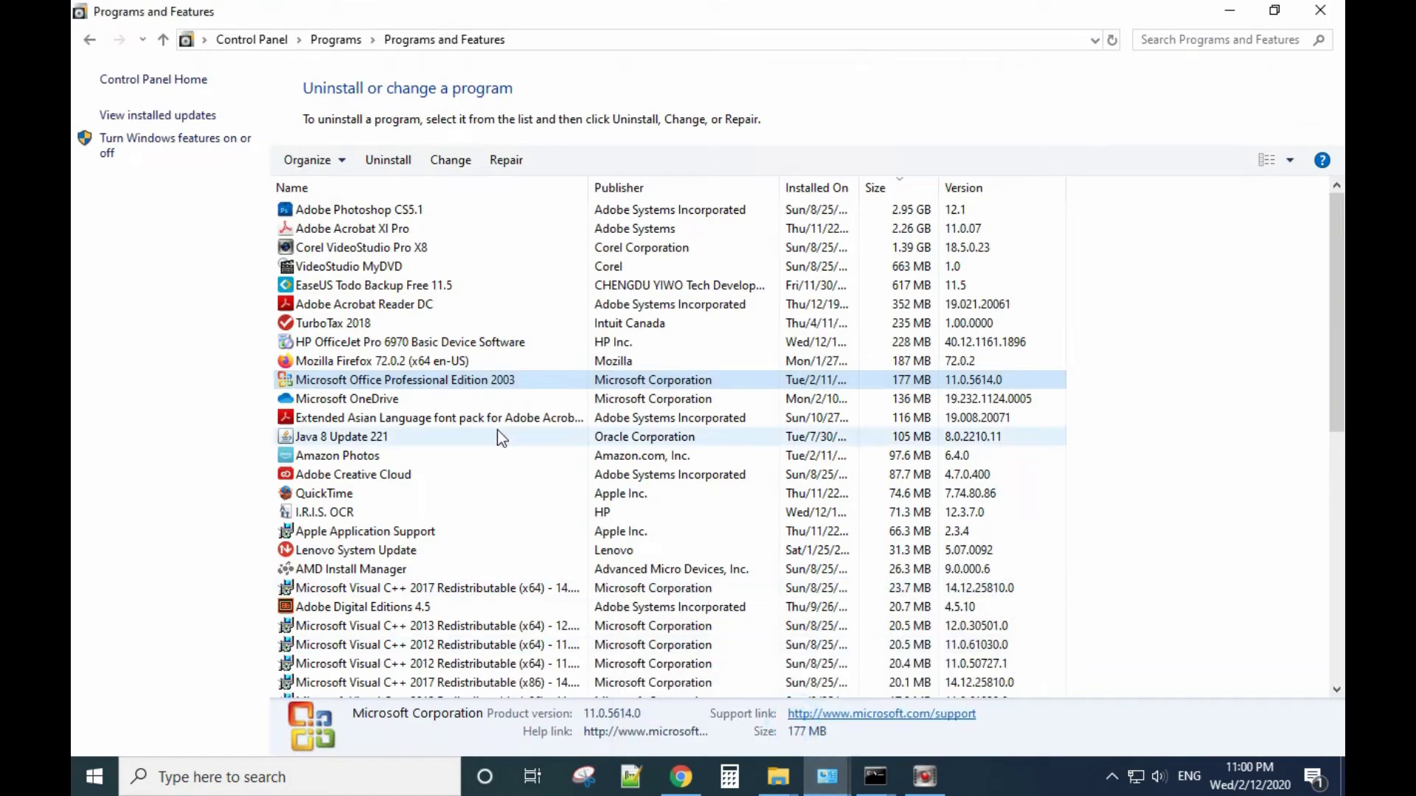
pyautogui.rightClick(480, 384)
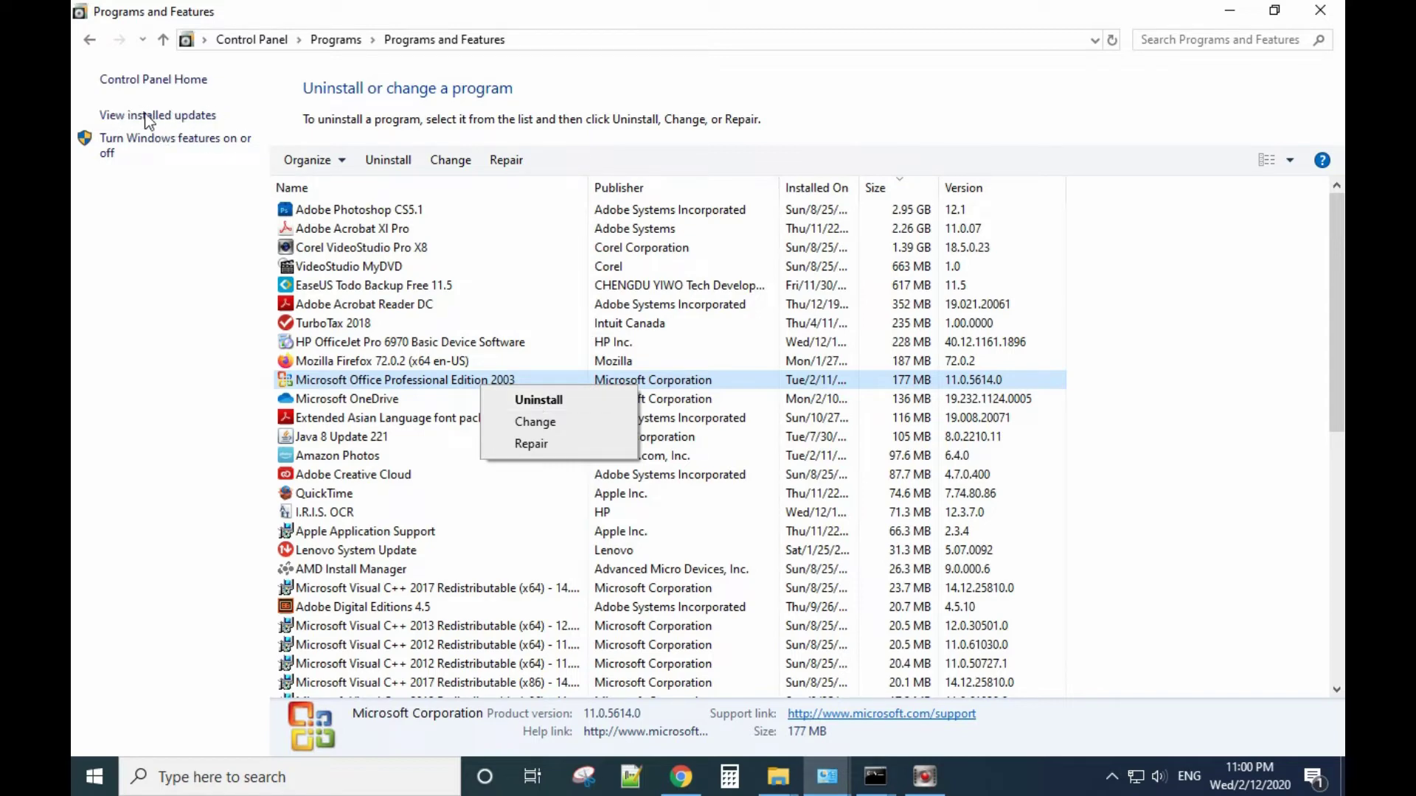
# Step: Check installed updates KB4532693 and KB4538674 with full Installed On dates, then return to Programs and Features
pyautogui.click(174, 116)
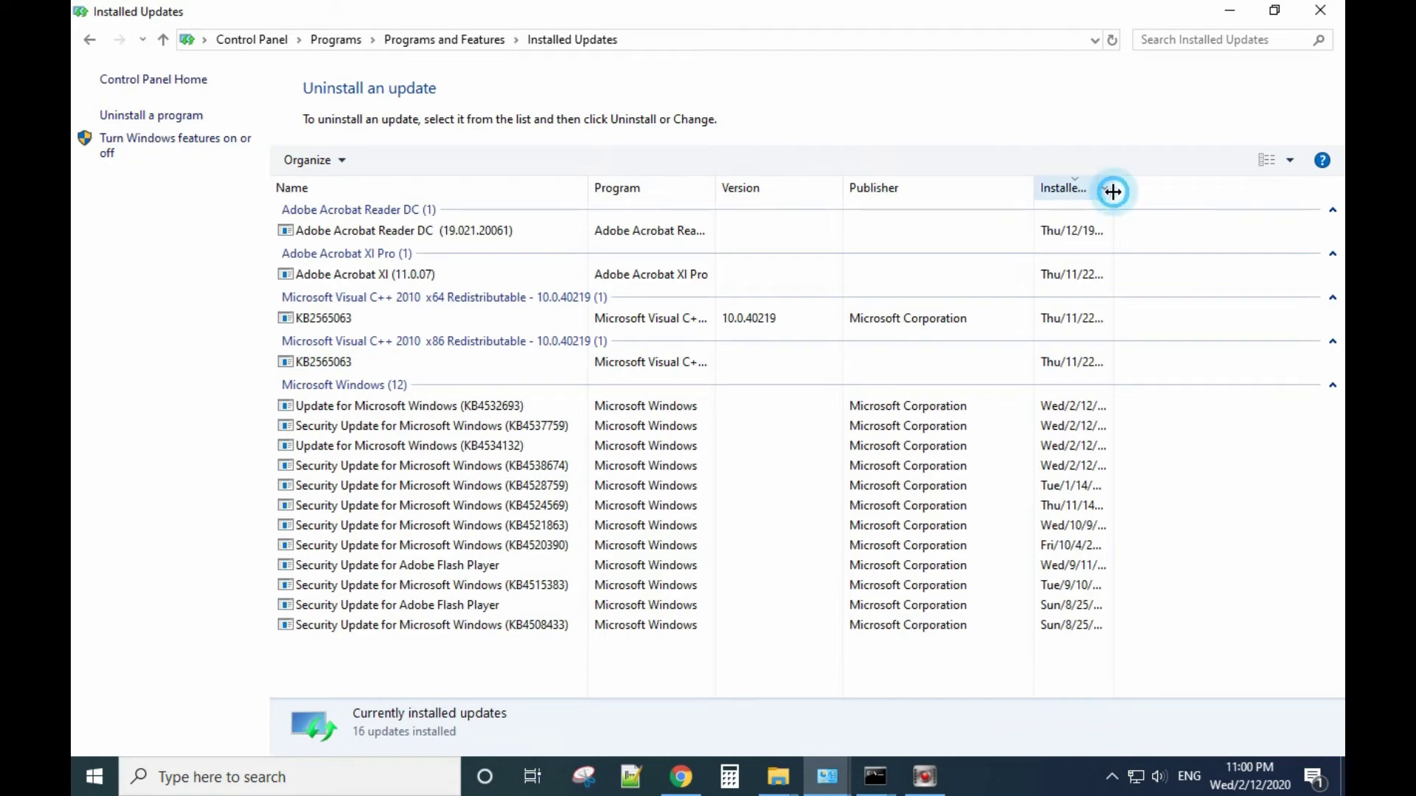
pyautogui.moveTo(1112, 191); pyautogui.dragTo(1170, 201)
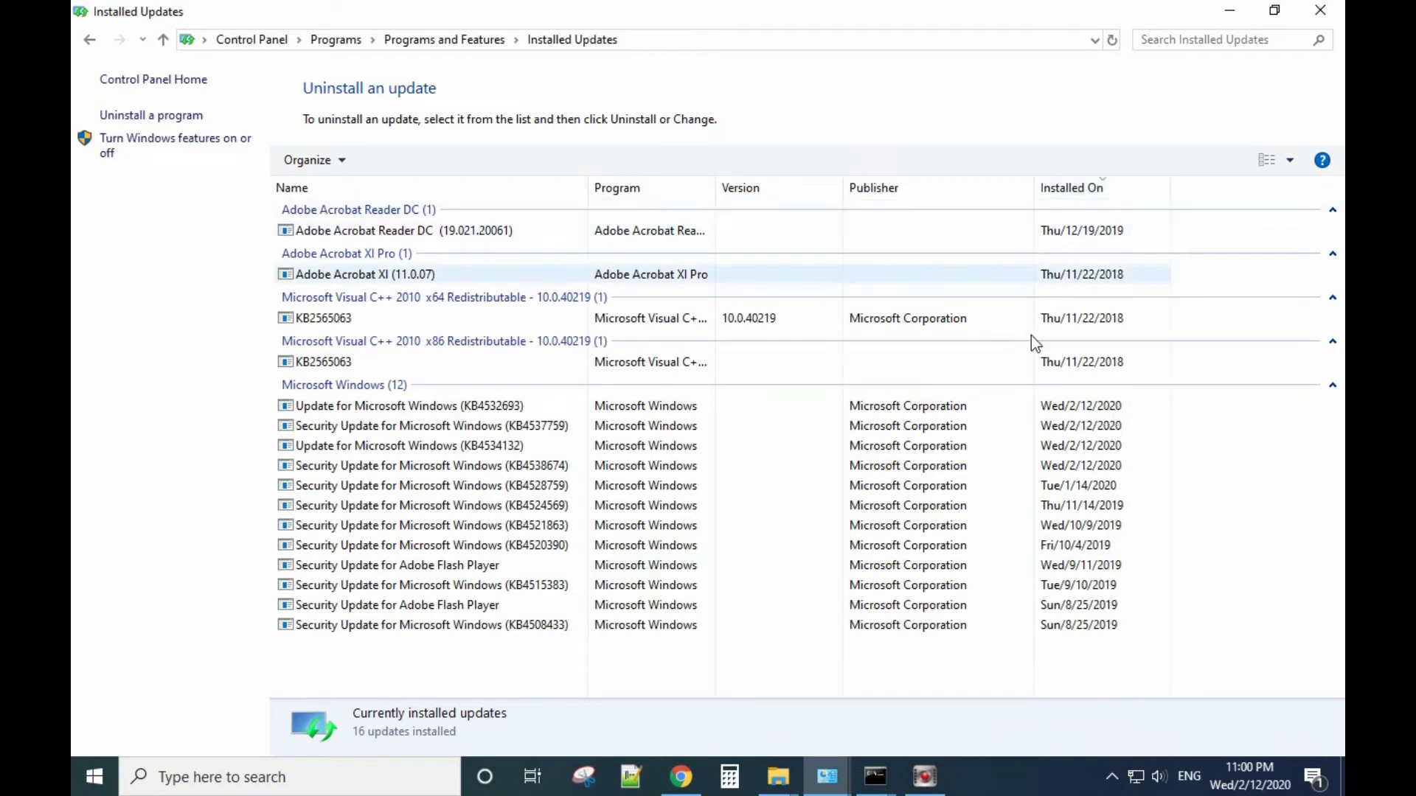
pyautogui.click(424, 410)
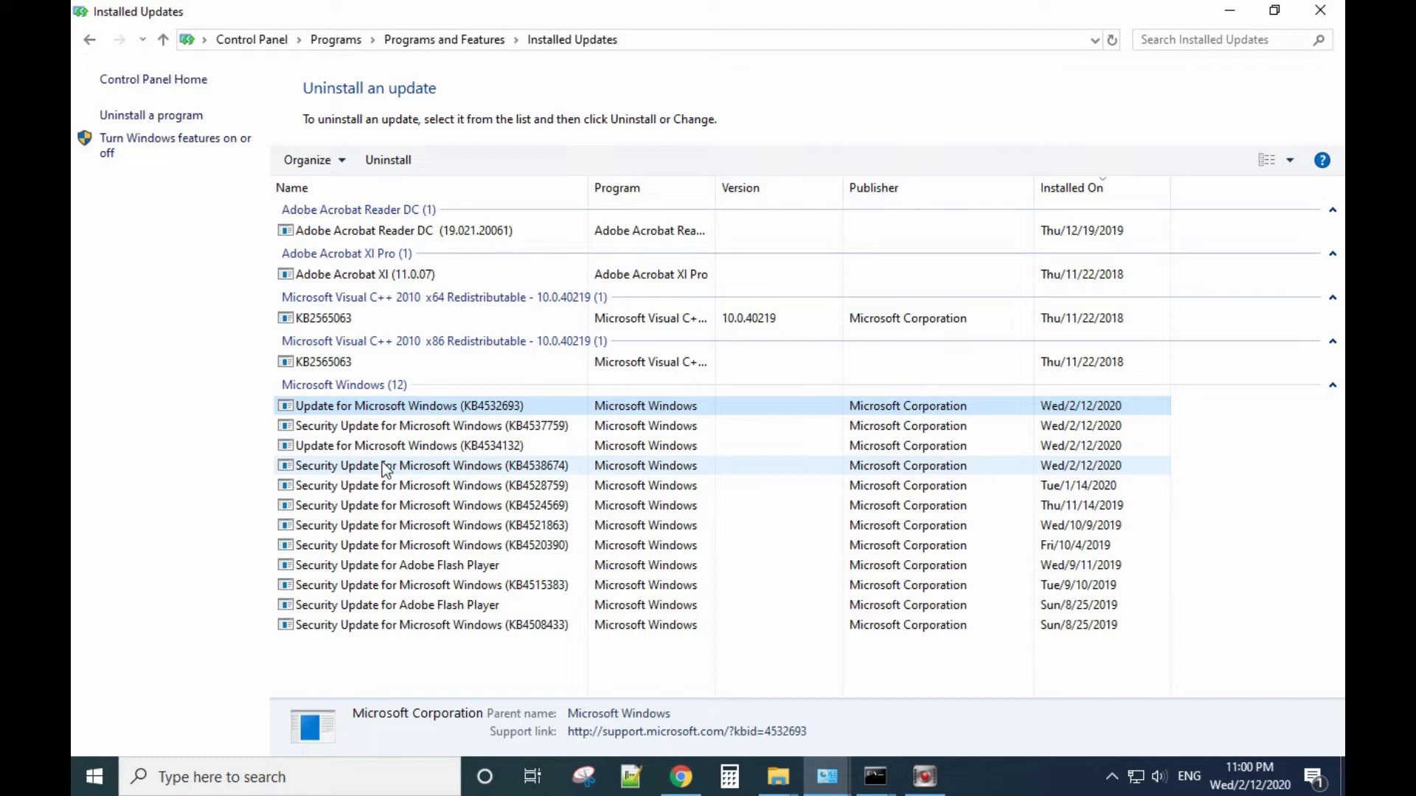
pyautogui.click(1056, 471)
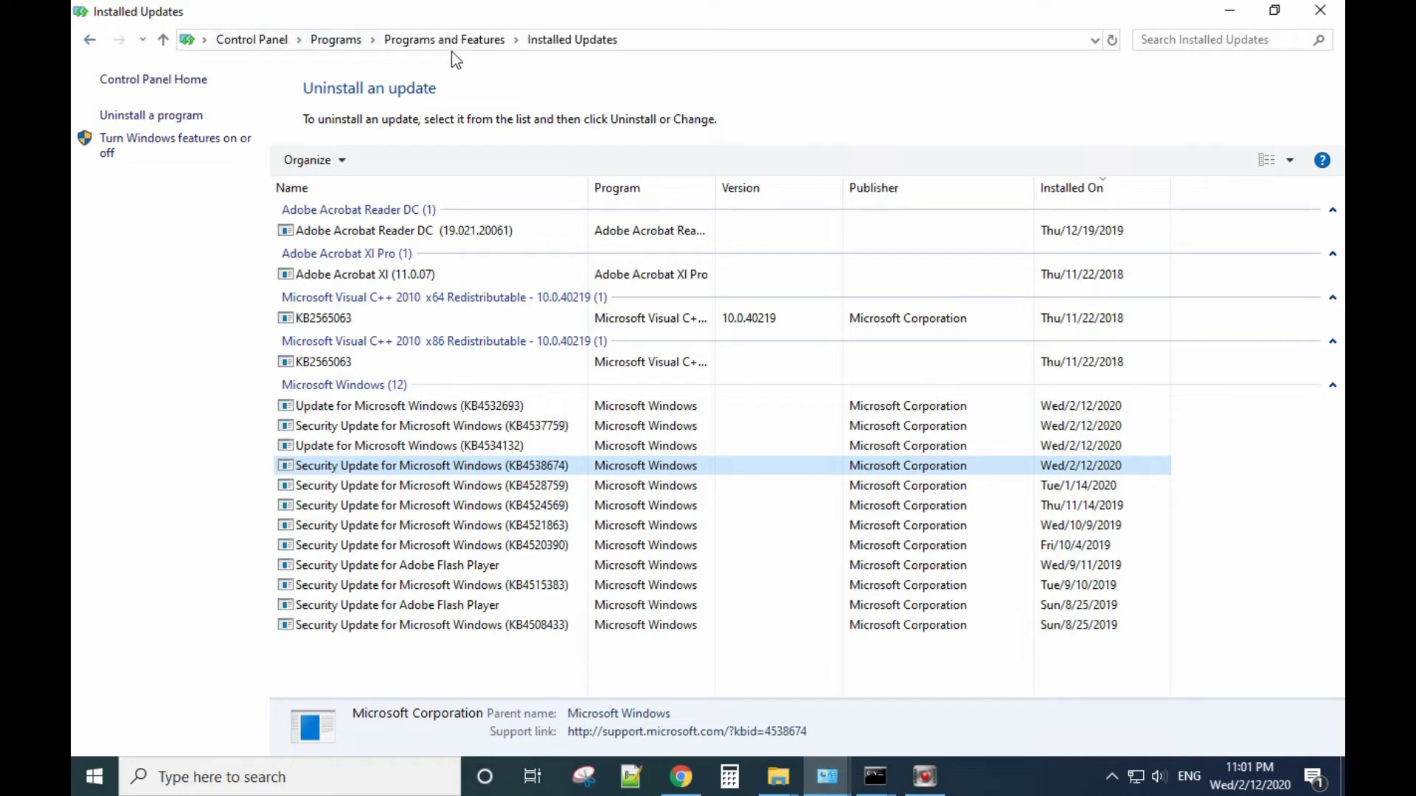
pyautogui.click(405, 41)
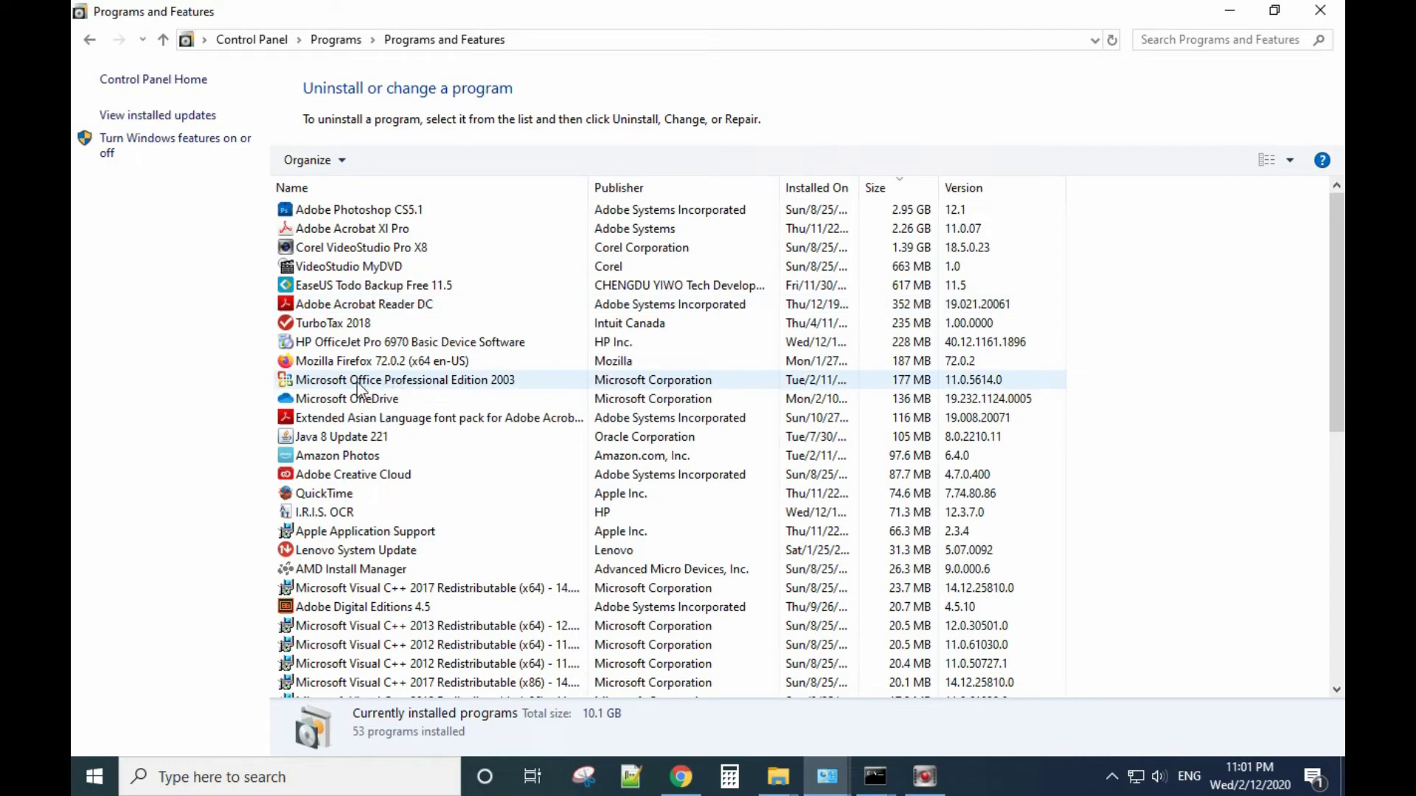
# Step: Select Office Professional Edition 2003 and Office Standard 2019 - en-us, then switch to Chrome's msain.dll error
pyautogui.click(306, 383)
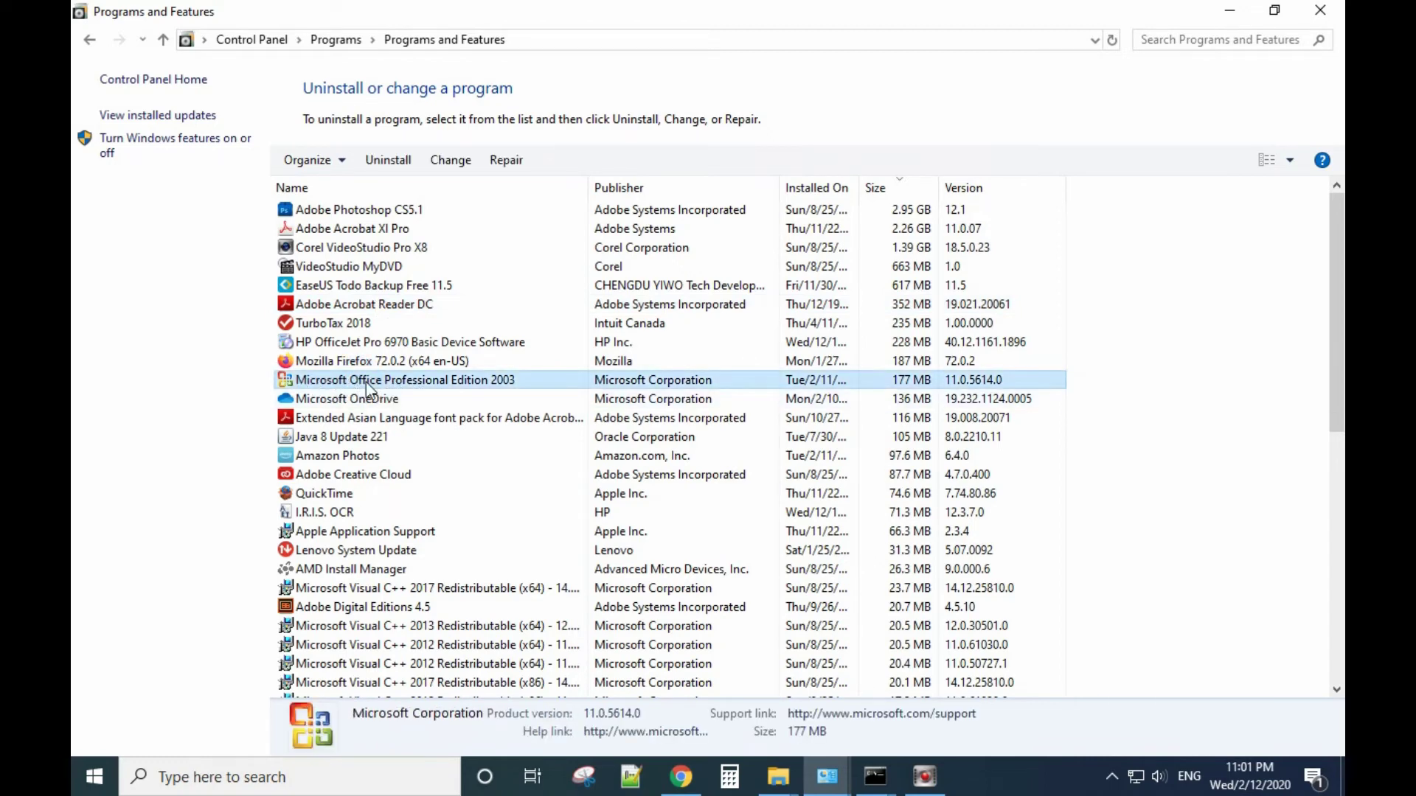
pyautogui.scroll(-8, 507, 516)
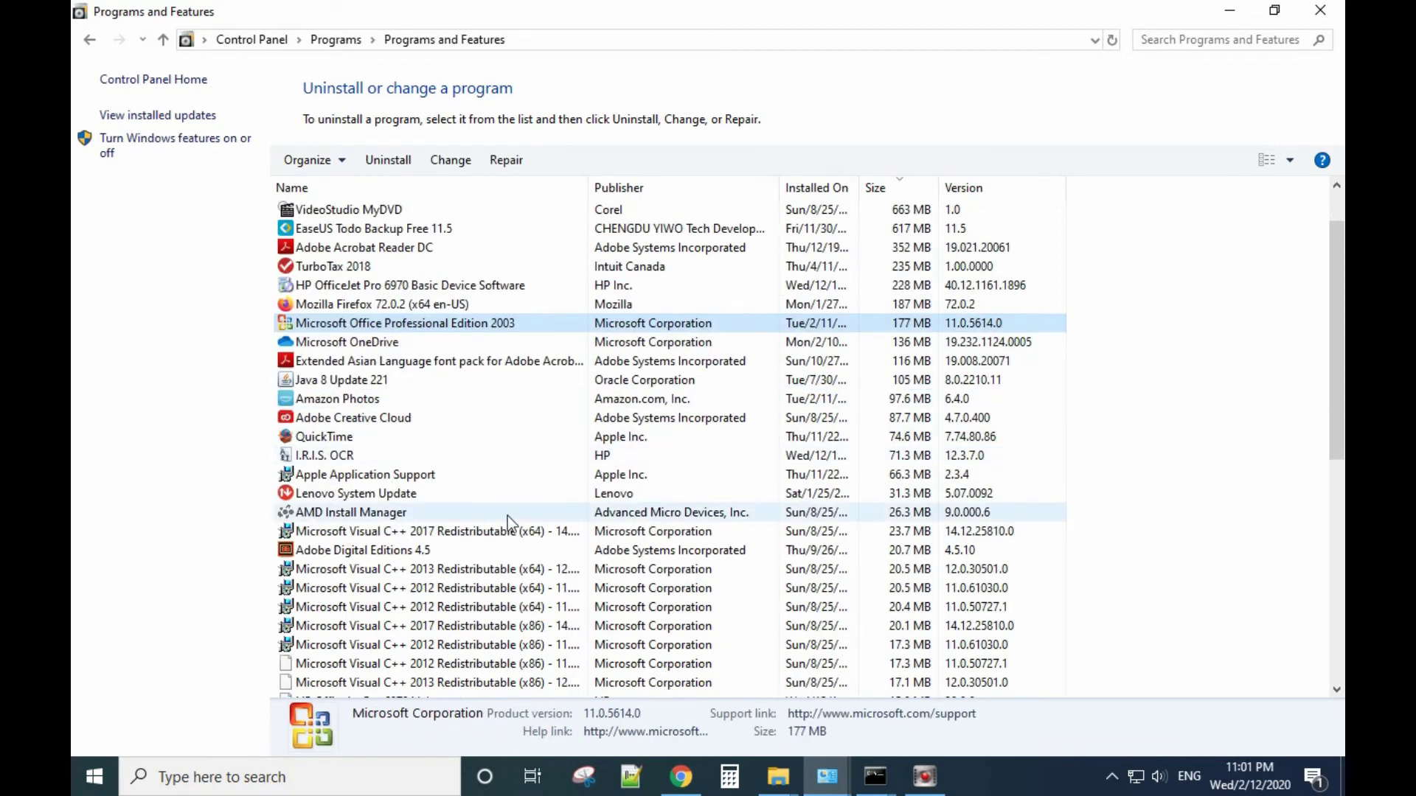
pyautogui.scroll(-1, 508, 515)
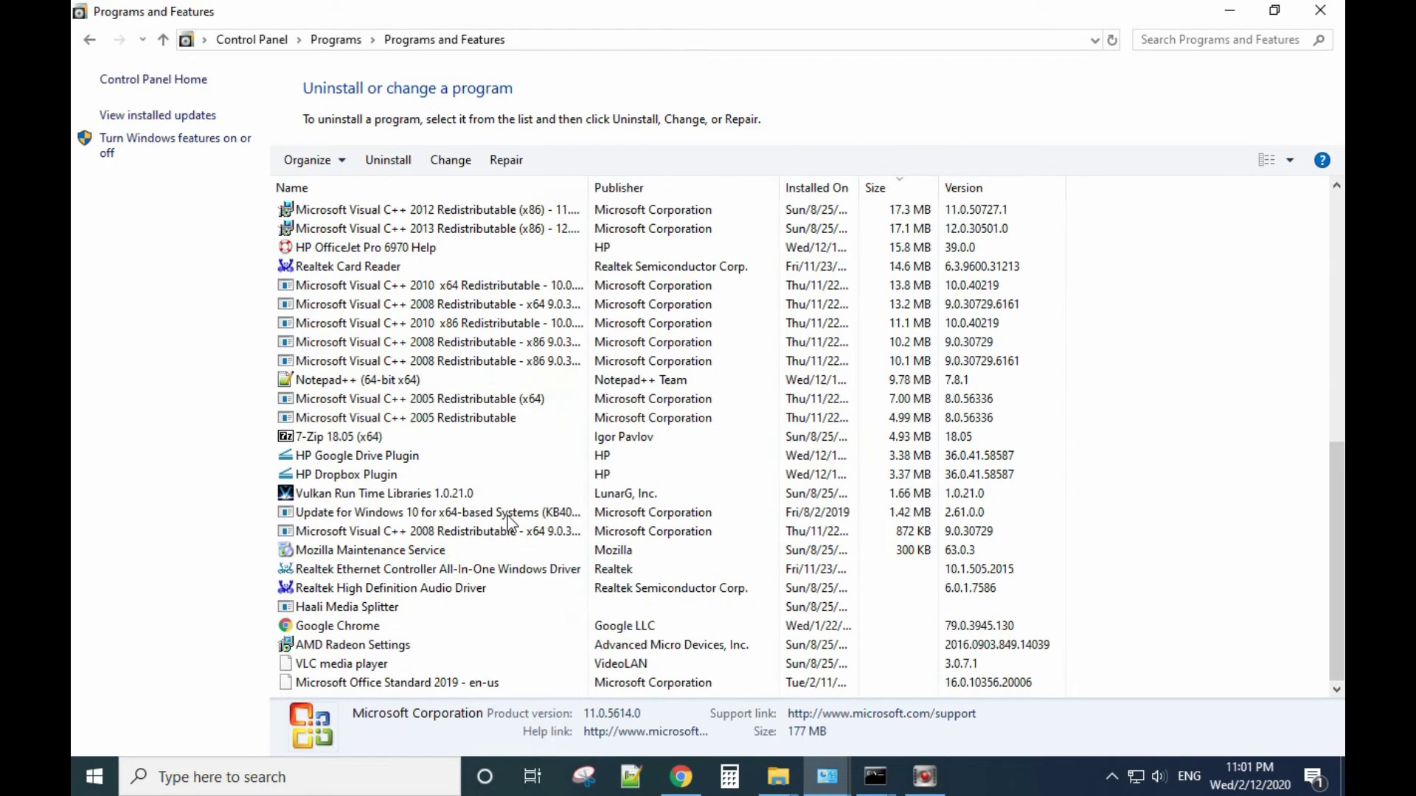
pyautogui.click(418, 680)
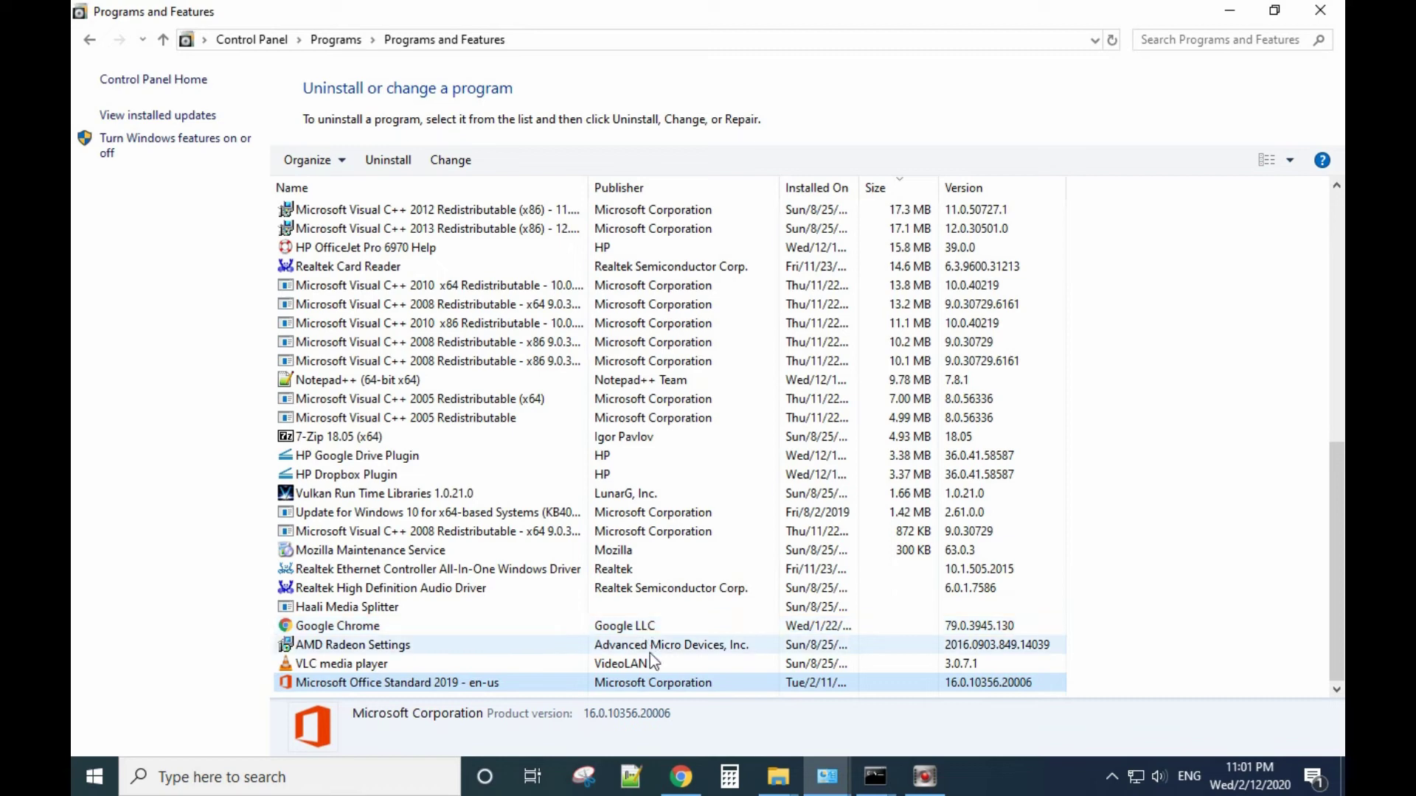
pyautogui.click(680, 776)
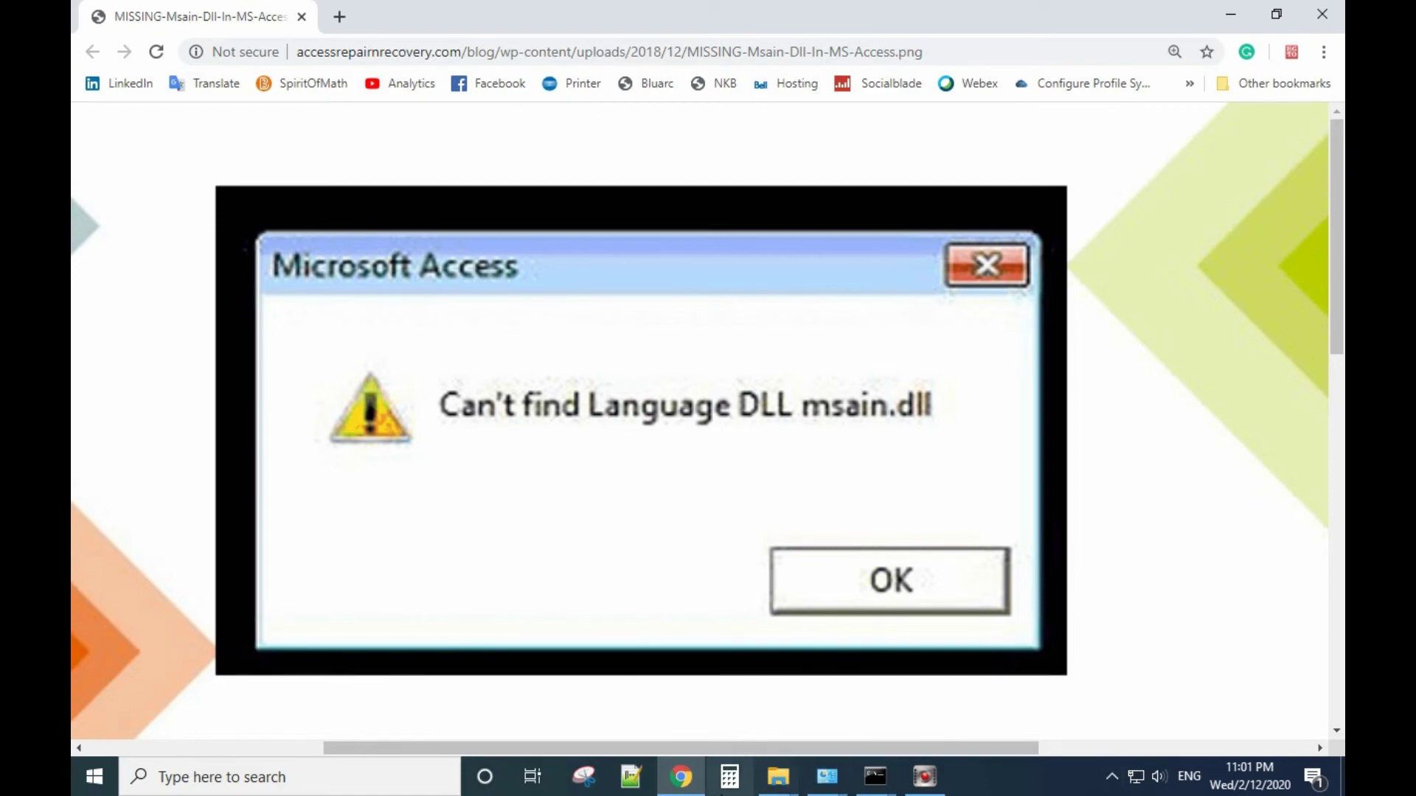
# Step: Bring the second Programs and Features window, listing Microsoft Office Standard 2019 - en-us, to the front
pyautogui.click(832, 787)
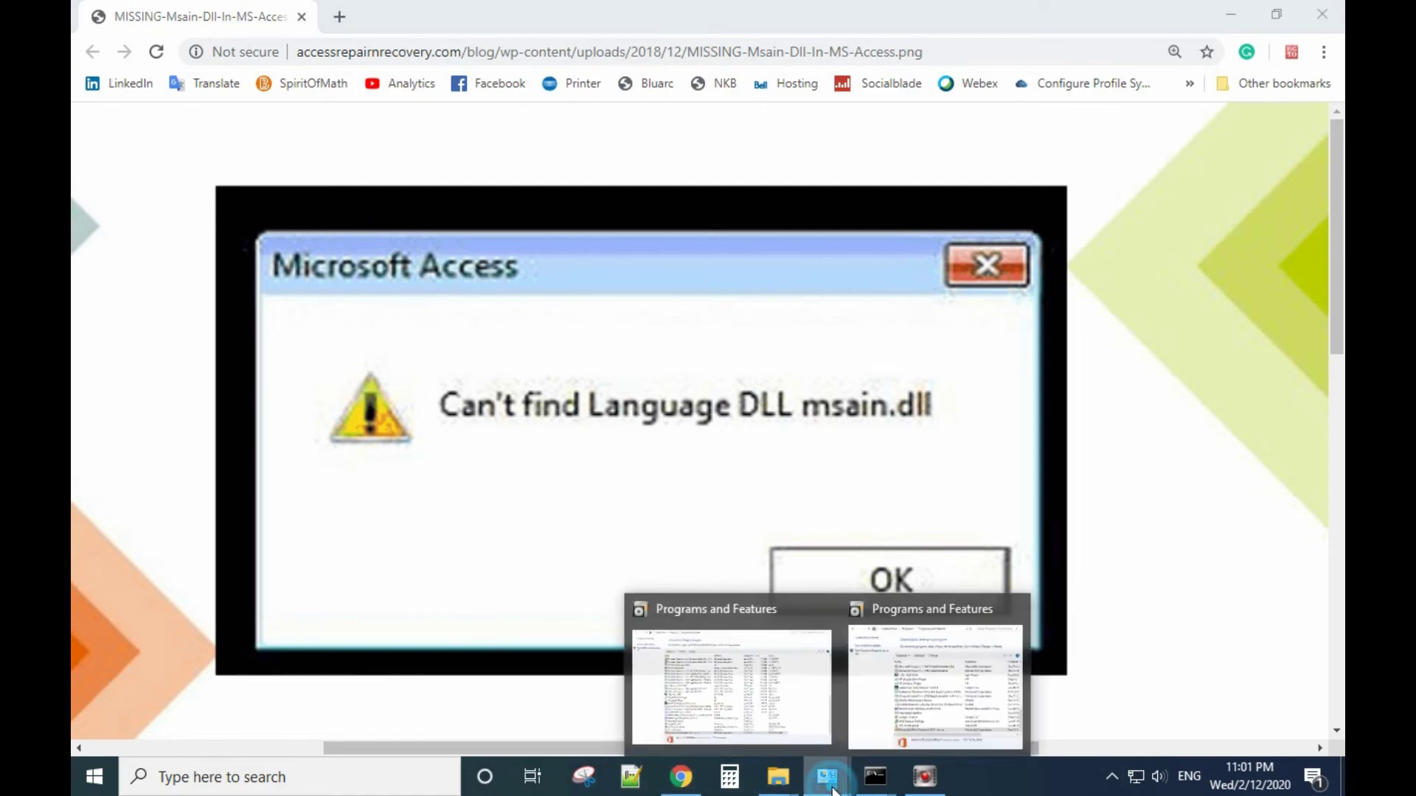
pyautogui.click(928, 723)
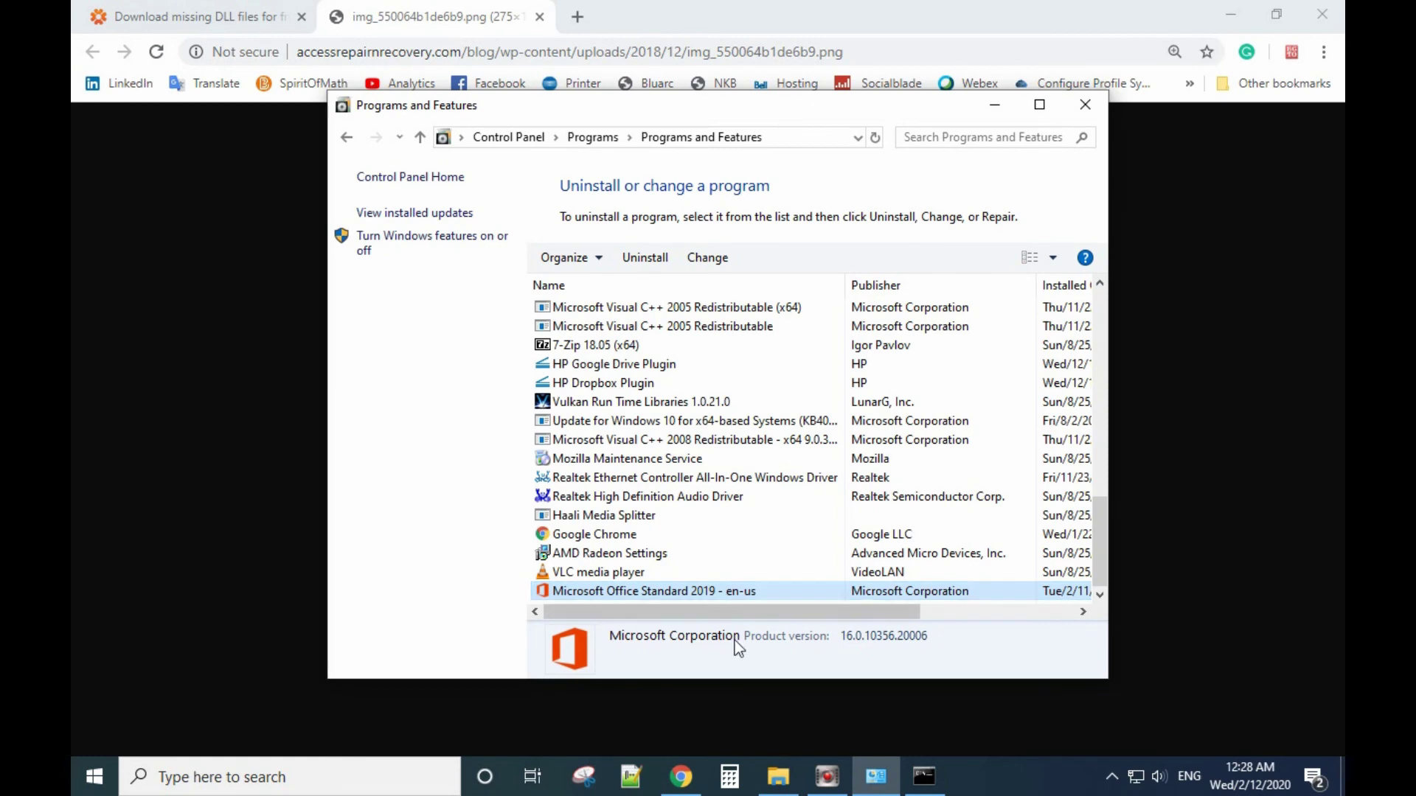
# Step: Switch to the Chrome window showing dll-files.com's 'Search for your missing DLL file' page
pyautogui.click(767, 777)
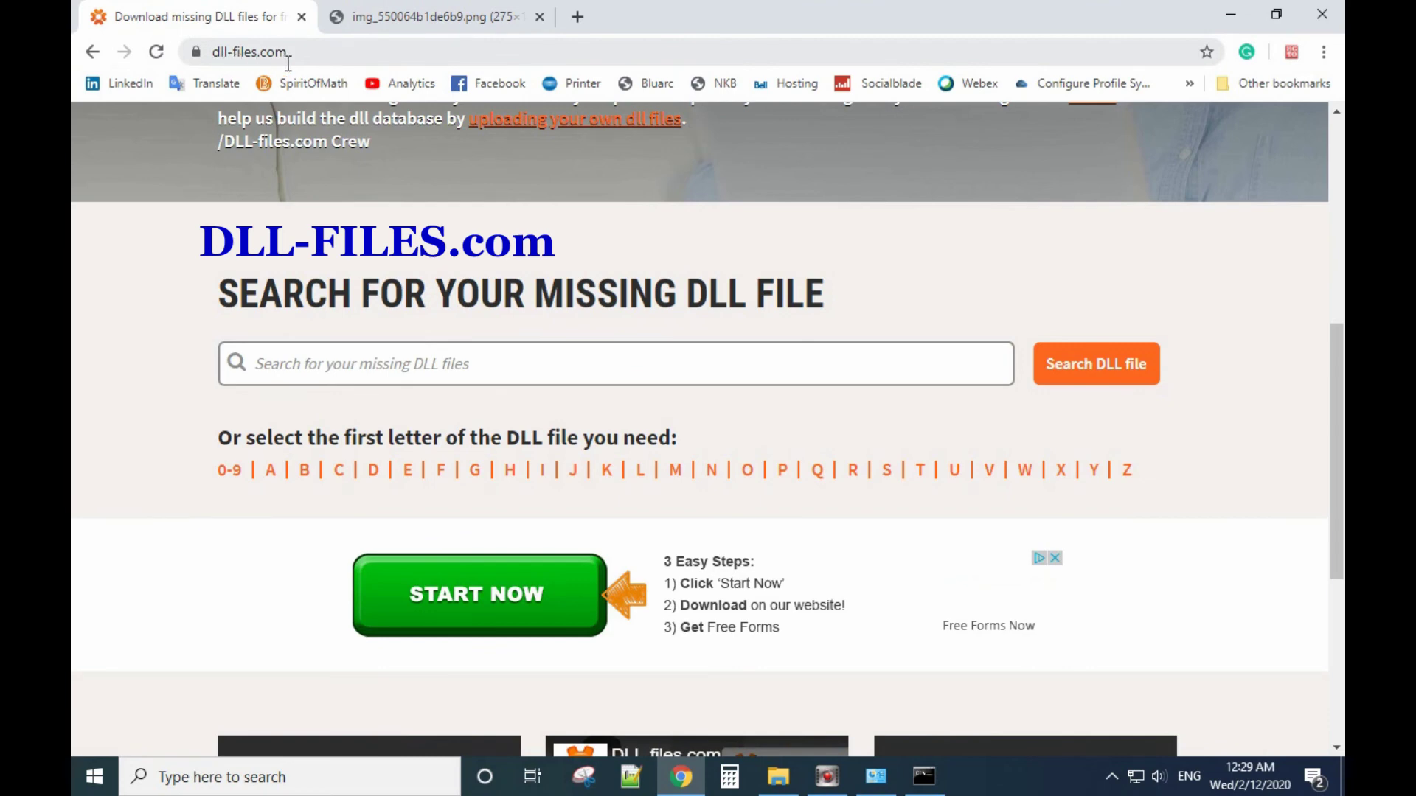
# Step: Try the DLL-files.com search box, dismiss its suggestions, and scroll through the page without searching
pyautogui.click(361, 363)
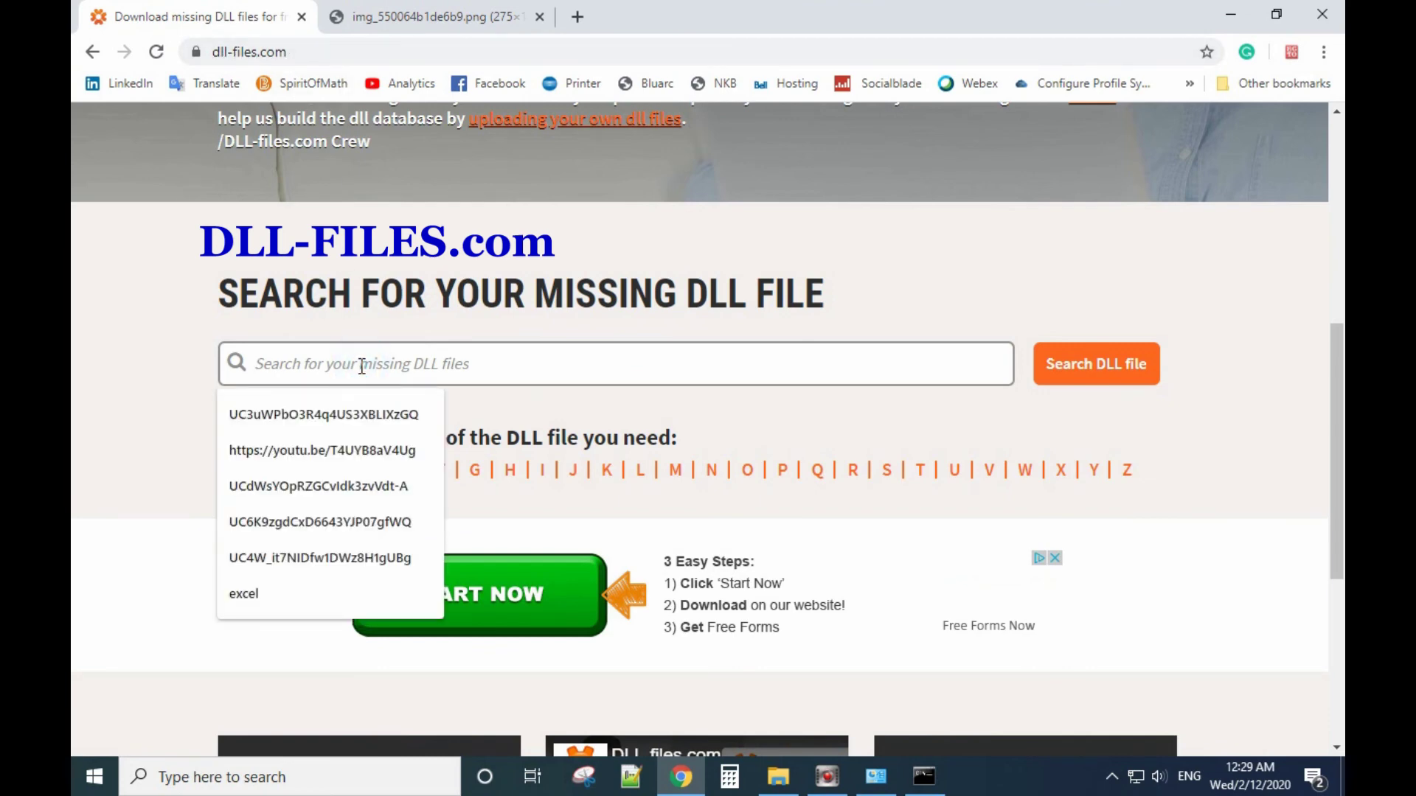
pyautogui.click(135, 294)
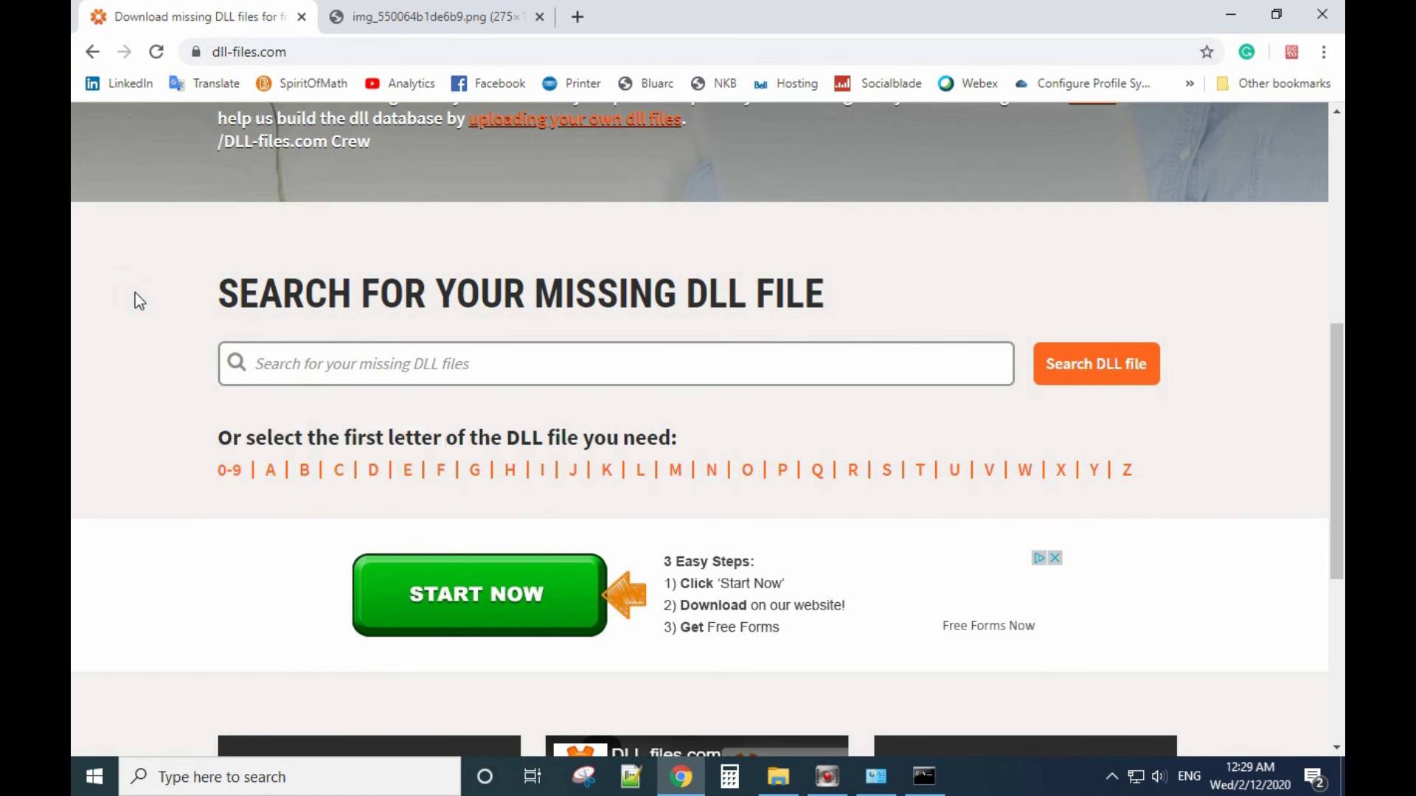
pyautogui.scroll(-3, 516, 402)
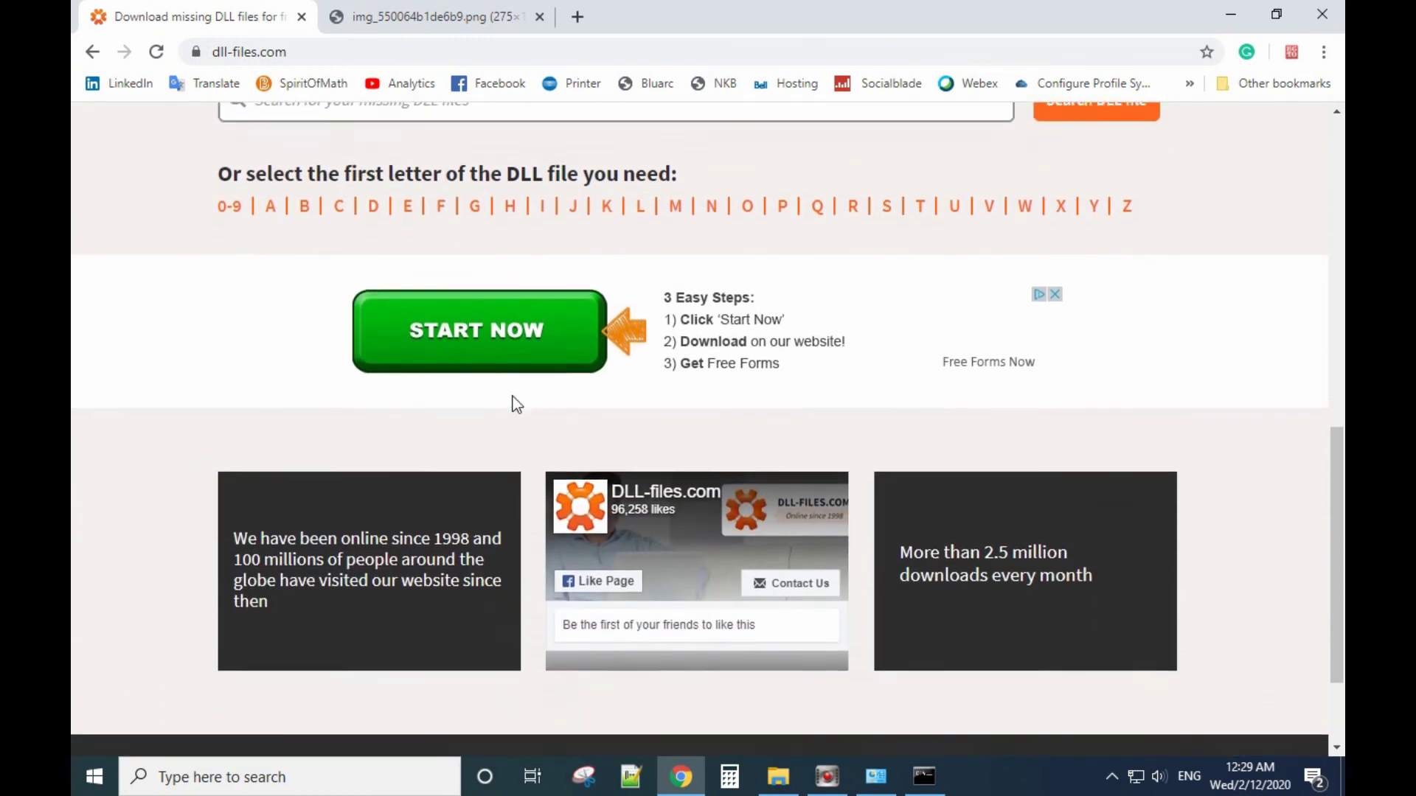
pyautogui.scroll(-2, 516, 404)
pyautogui.scroll(8, 514, 404)
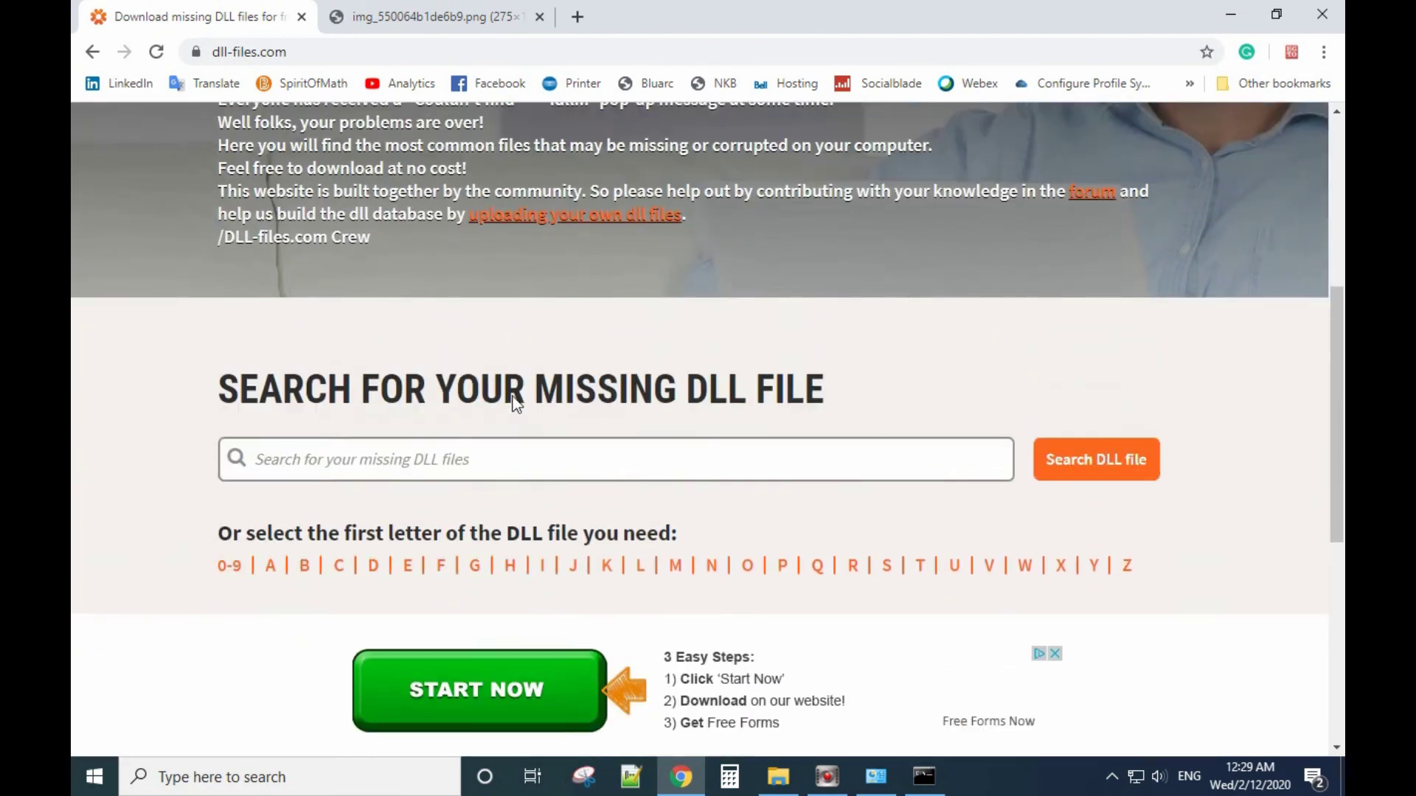